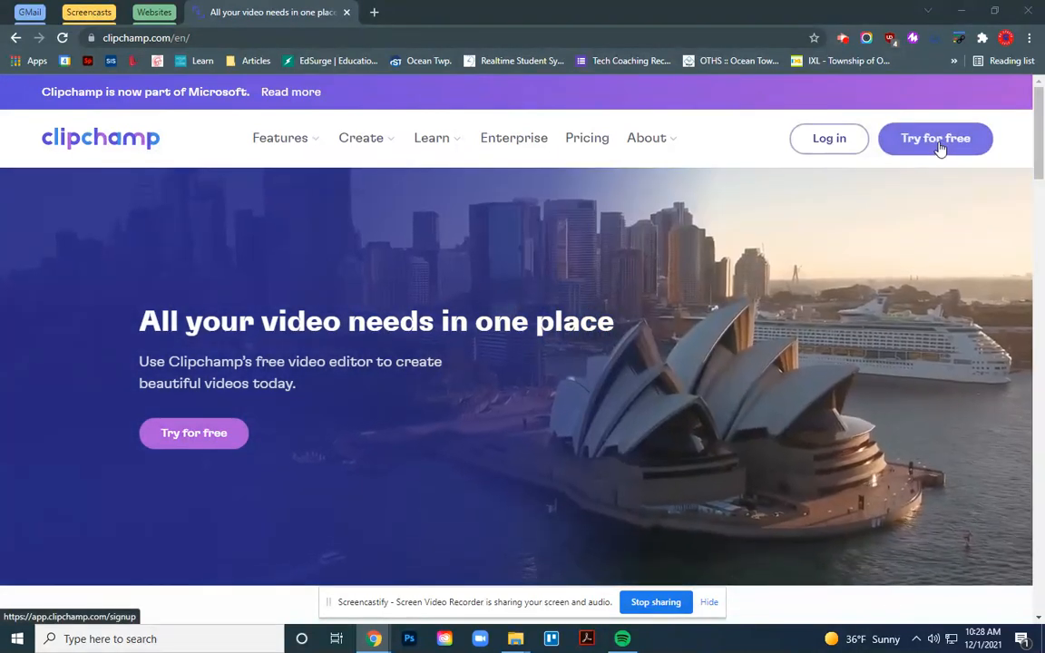
Step: Log in to Clipchamp and create a new blank video project
click(825, 137)
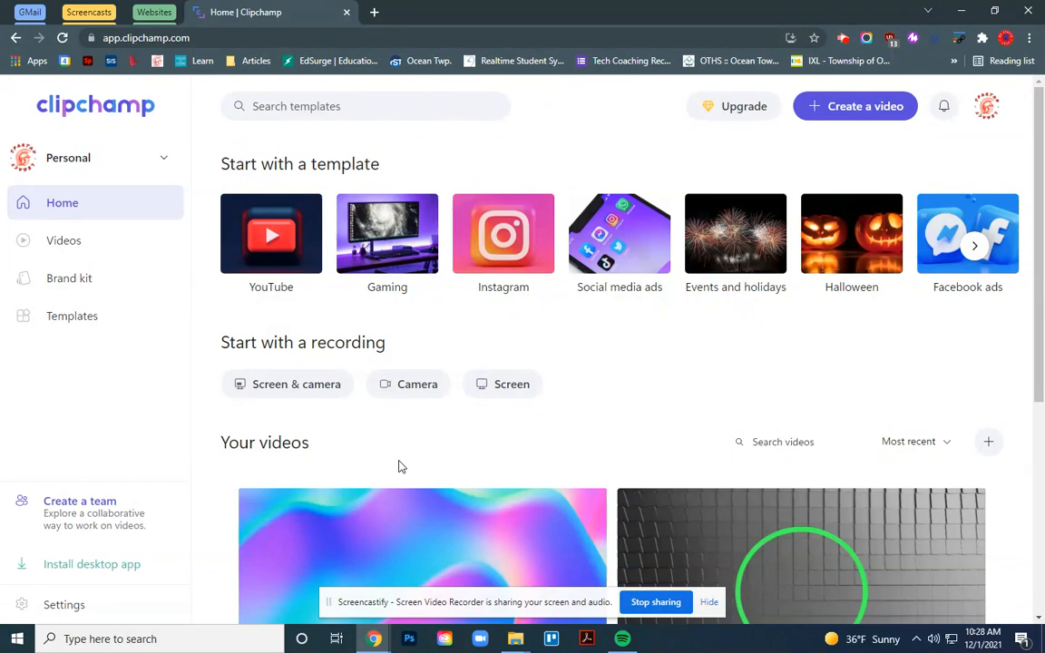
scroll(588, 265, down, 3)
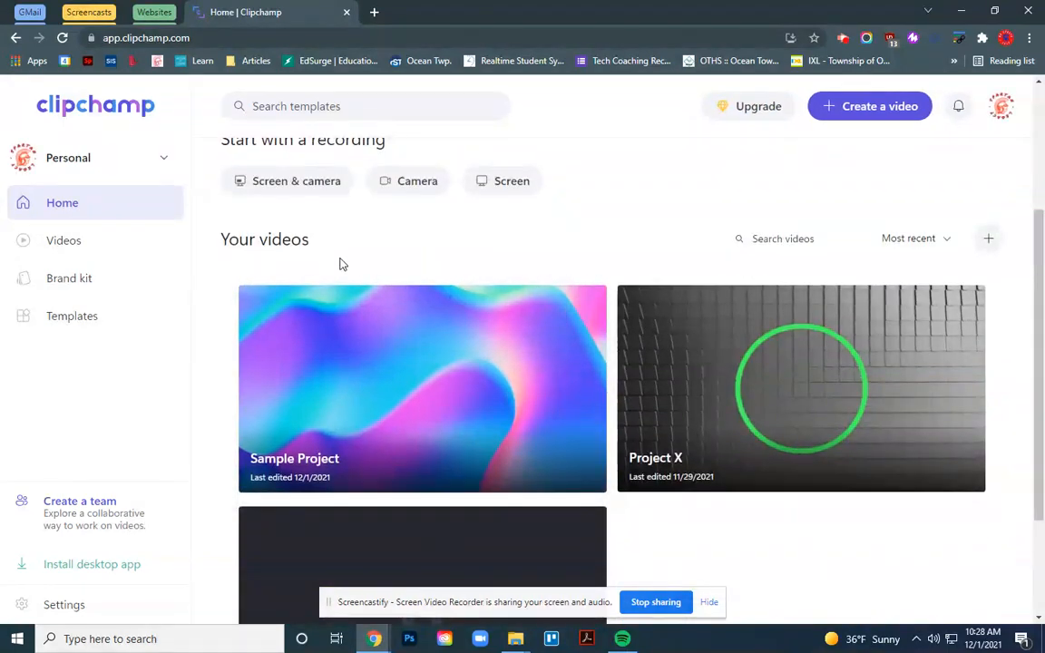
scroll(340, 264, up, 3)
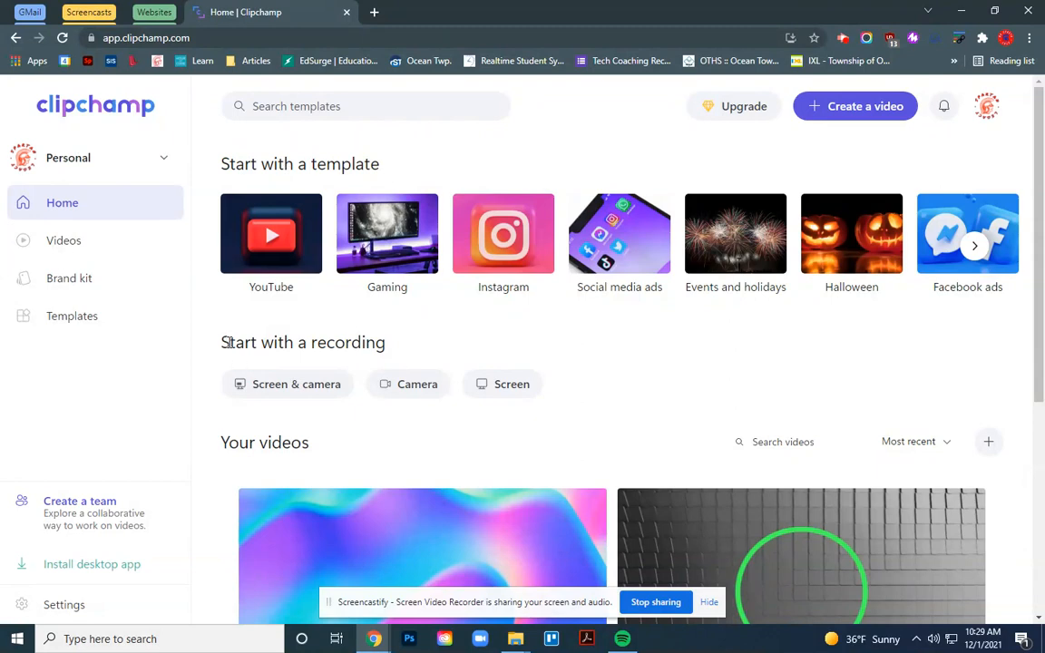
click(829, 115)
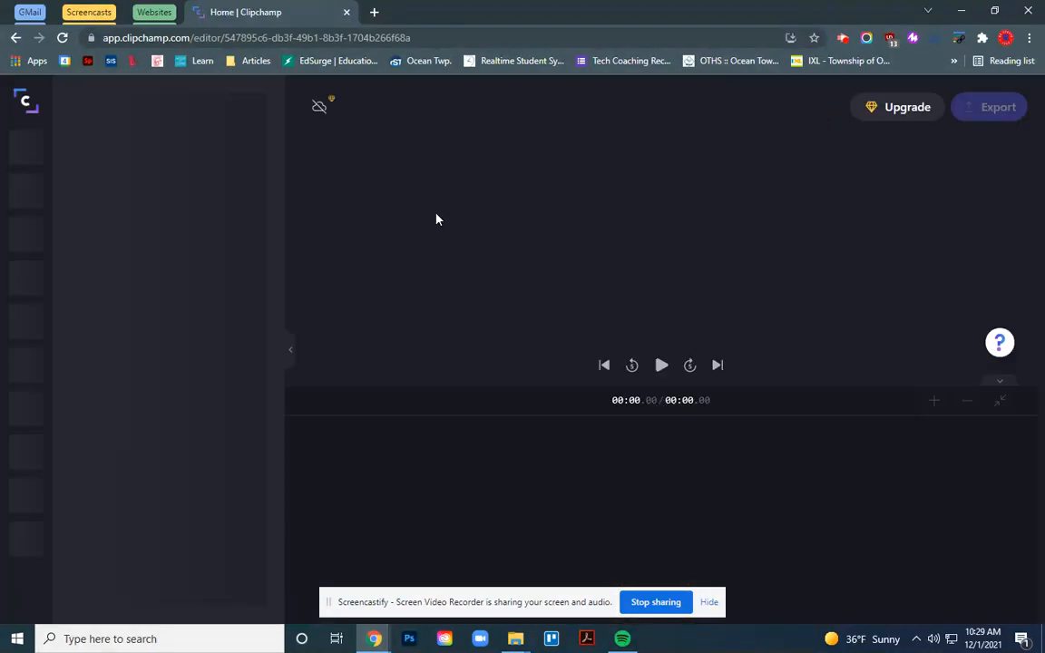
Step: Name the new video project "Sample Student Project"
click(352, 113)
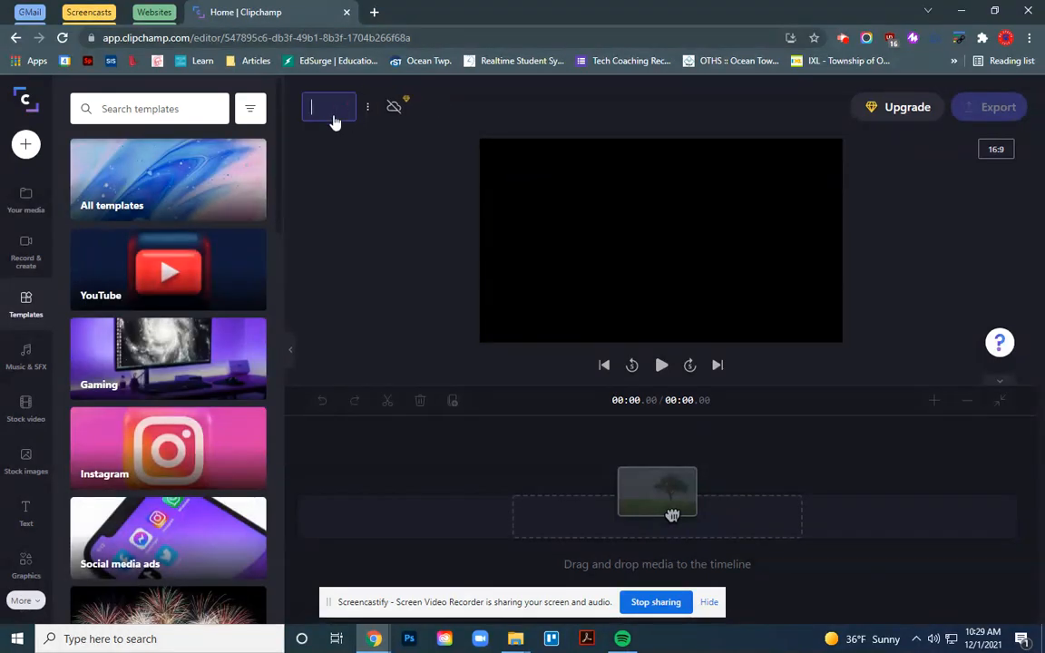
text(Sample Student Project)
key(Return)
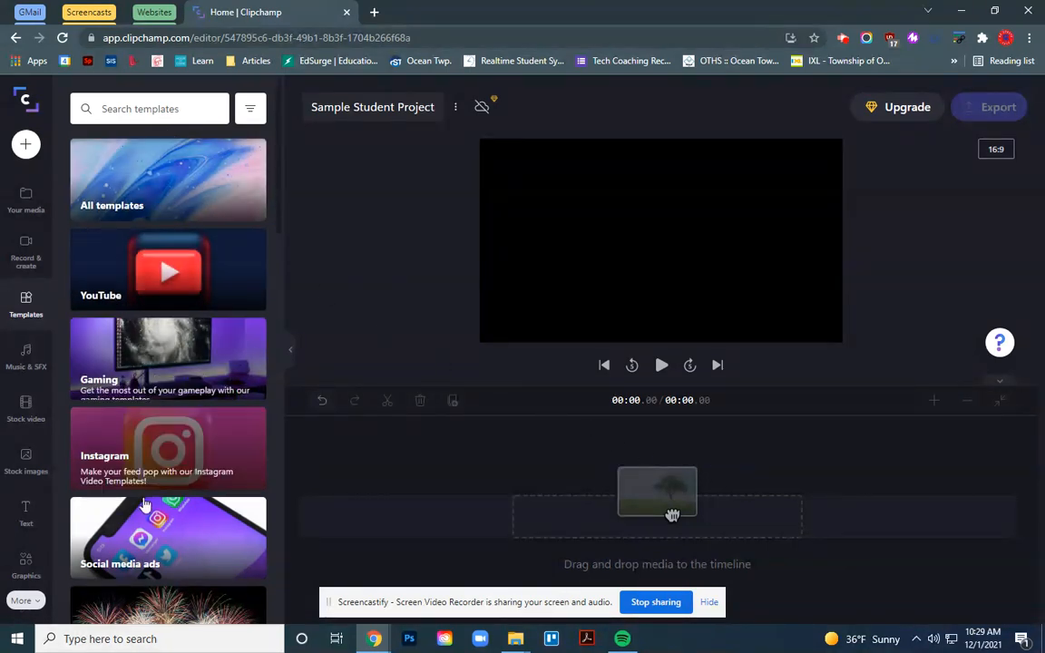
Step: Preview tracks in the stock music library and add the free Button Masher track to the timeline
click(25, 202)
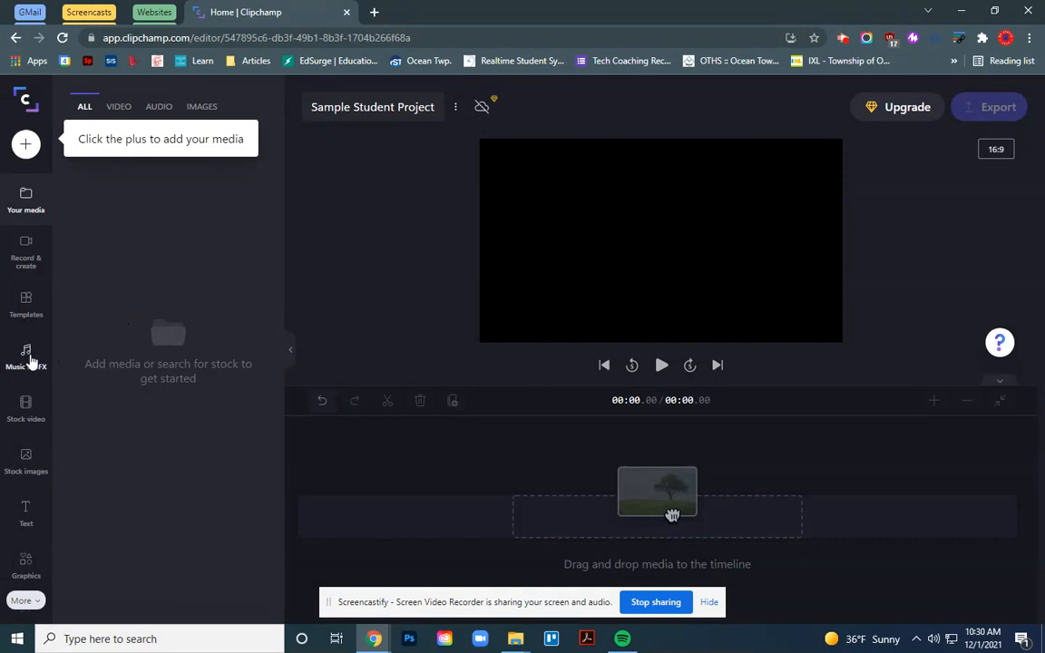
click(30, 358)
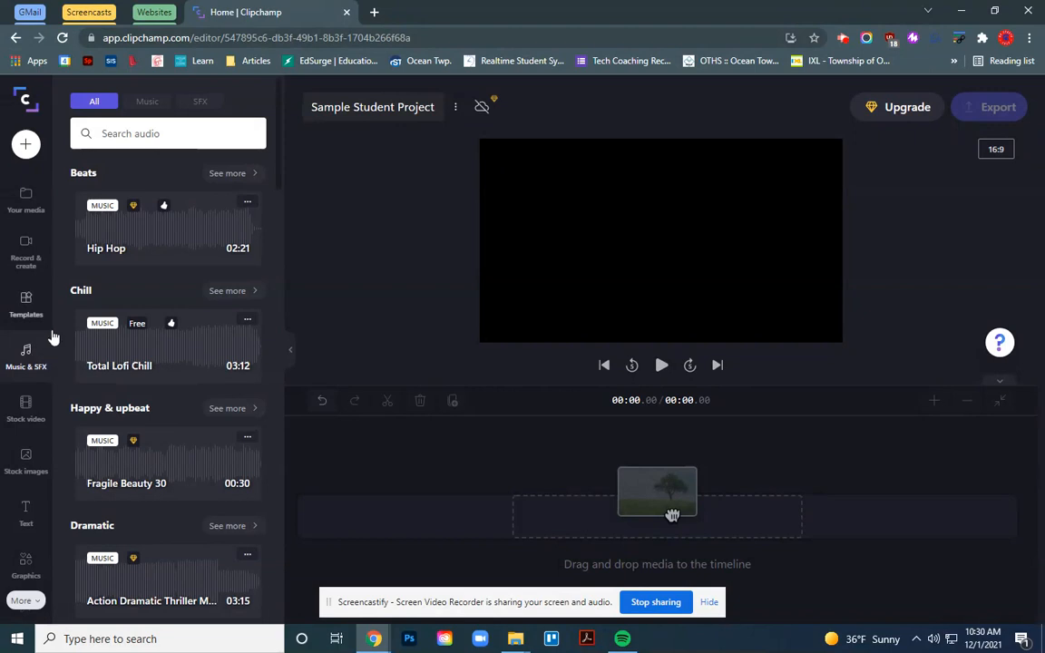
mouse_move(134, 252)
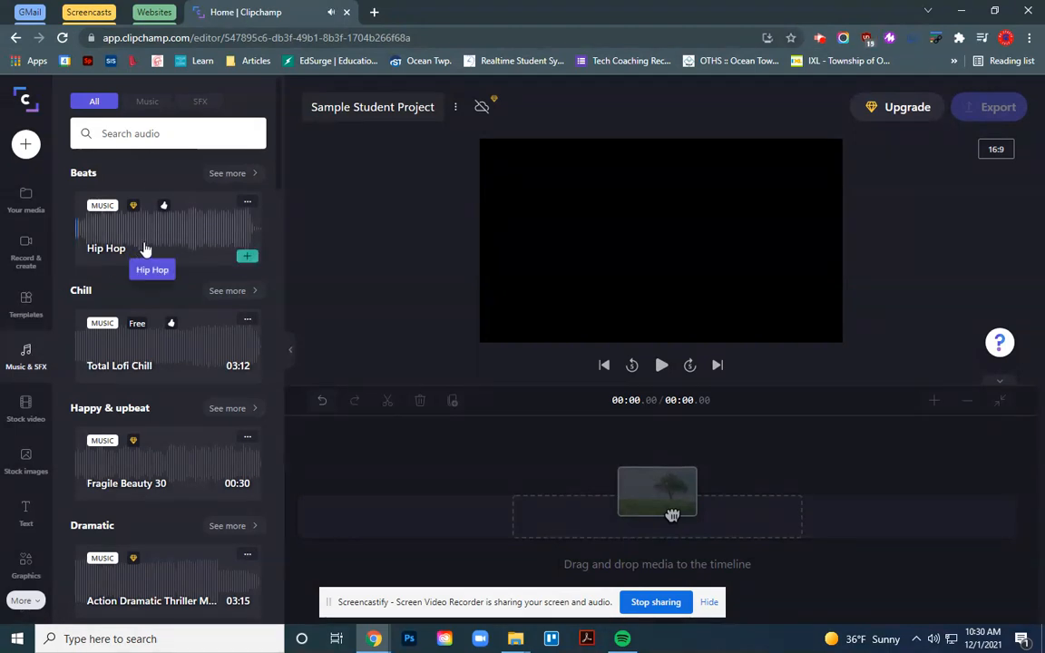
mouse_move(133, 209)
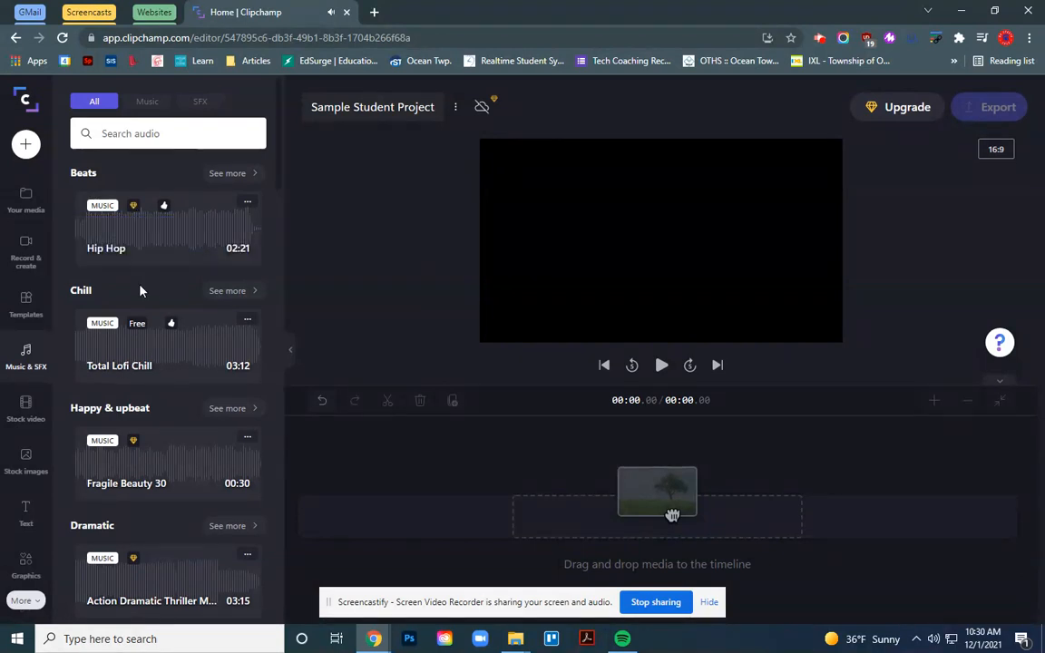
mouse_move(138, 332)
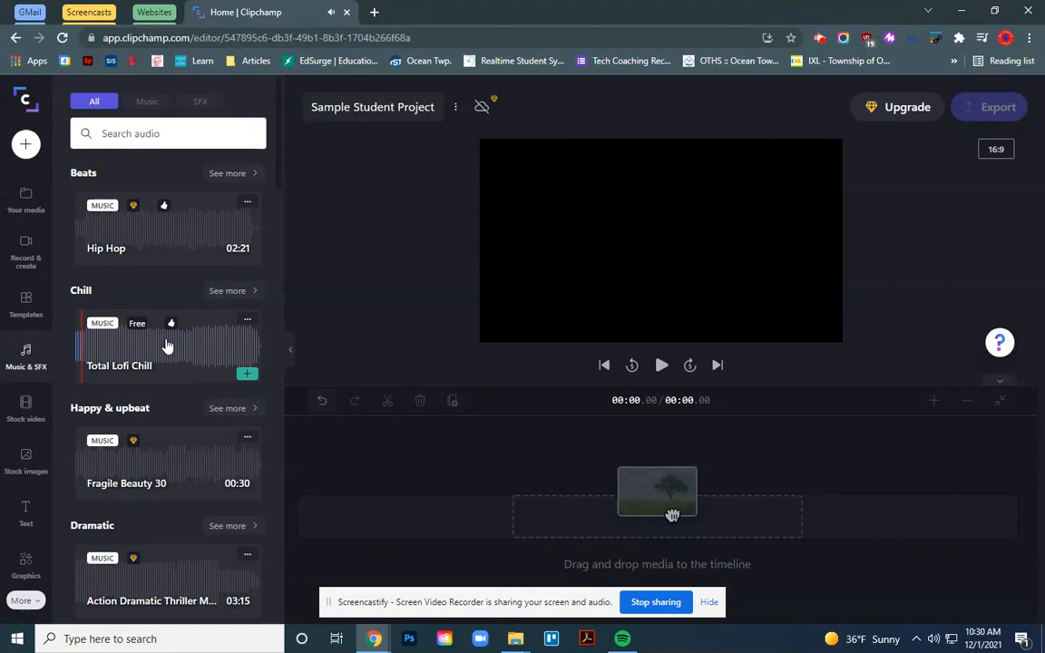
scroll(263, 327, down, 2)
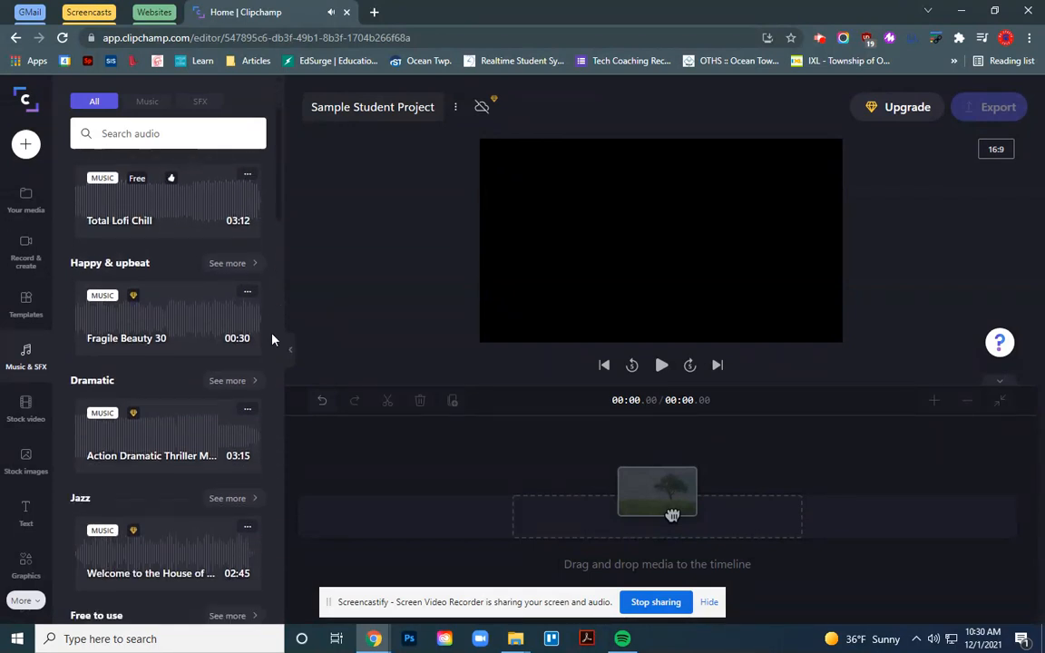
scroll(269, 343, down, 3)
mouse_move(134, 367)
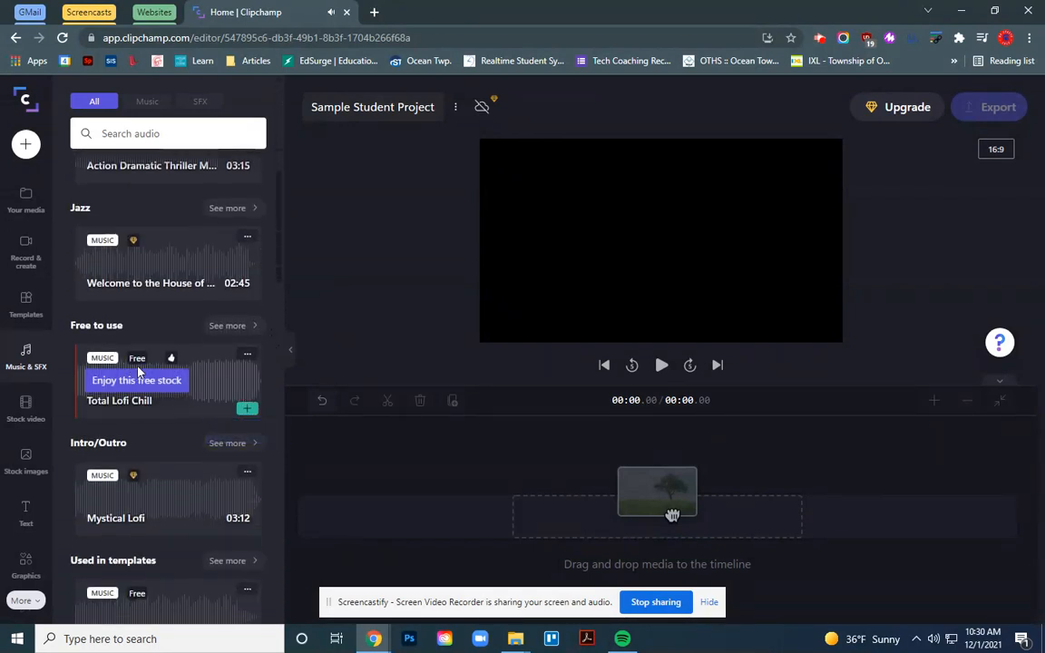
scroll(248, 327, down, 2)
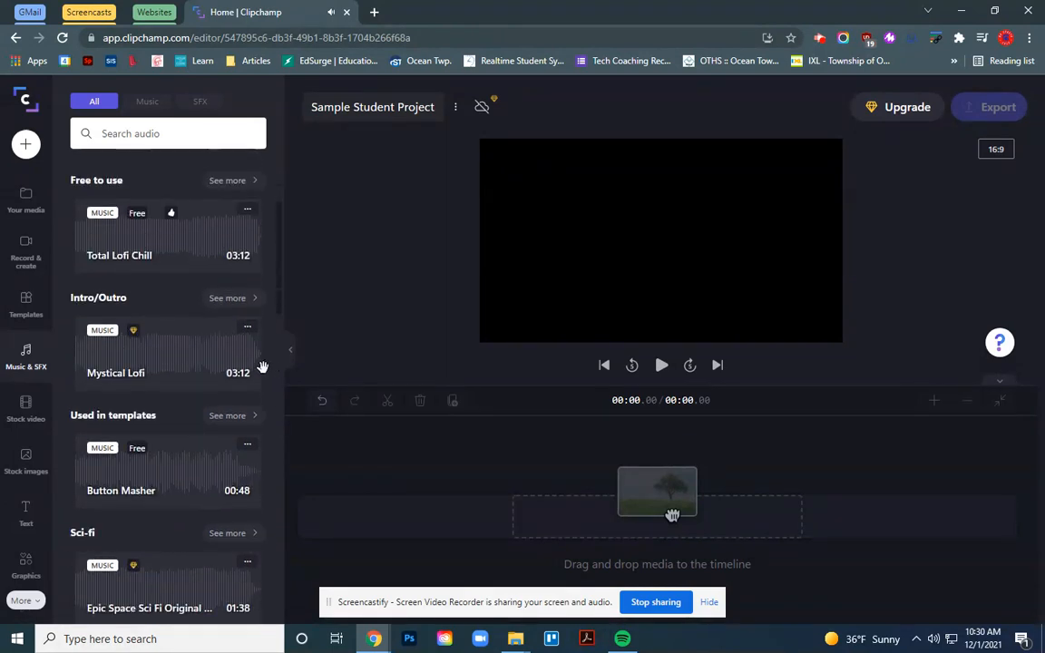
scroll(262, 367, down, 1)
mouse_move(163, 416)
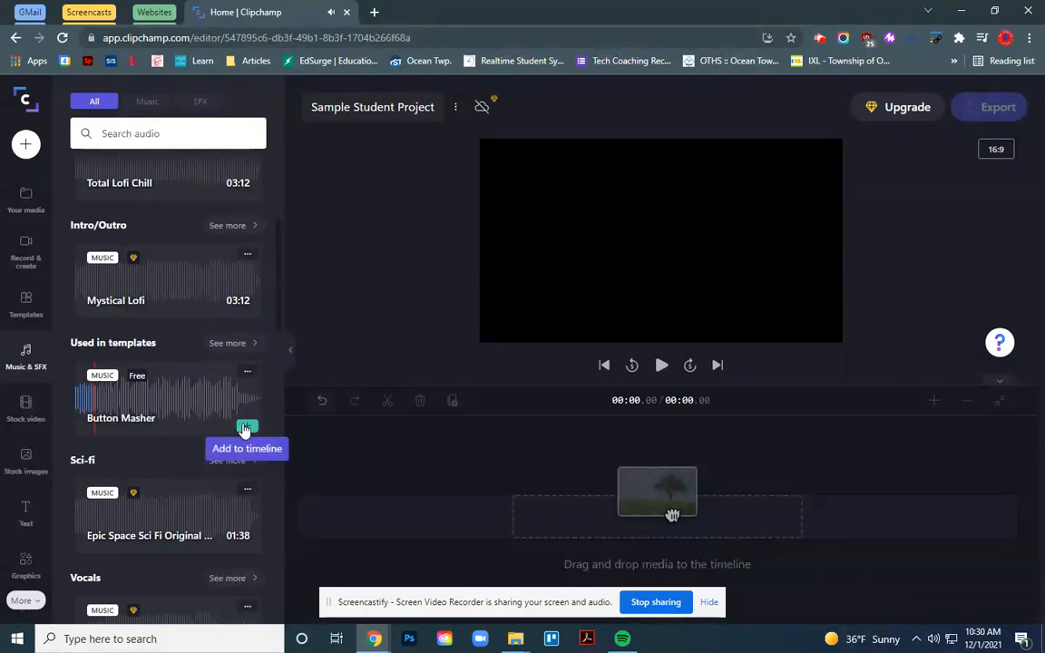
drag(233, 404, 479, 499)
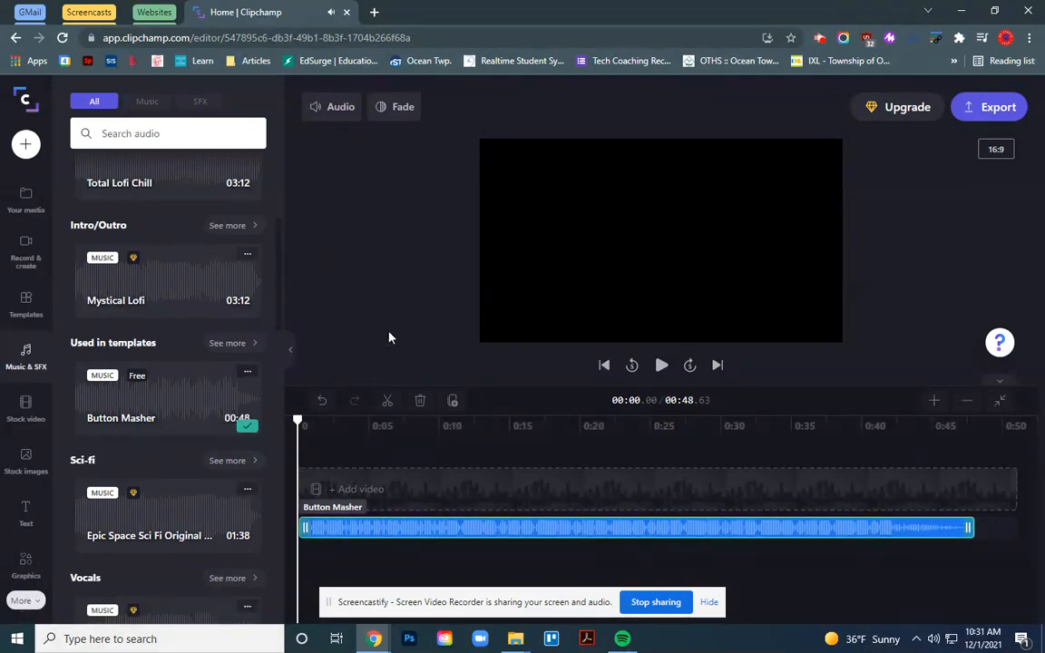
Step: Add the free stock video from the Neon tunnels category to the start of the timeline, above the music
click(25, 194)
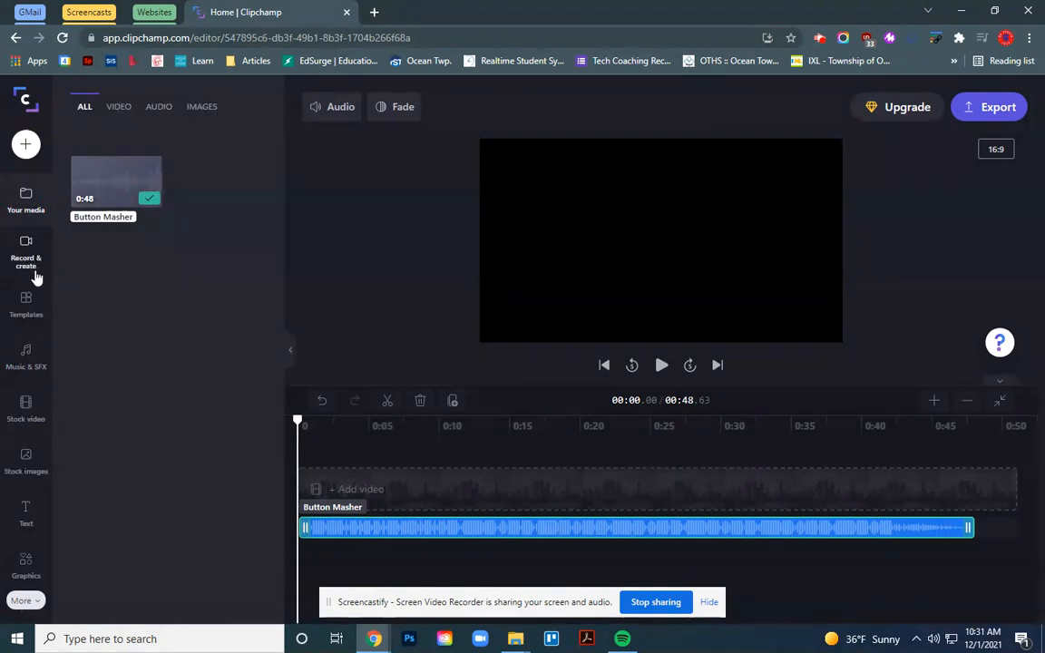
click(24, 405)
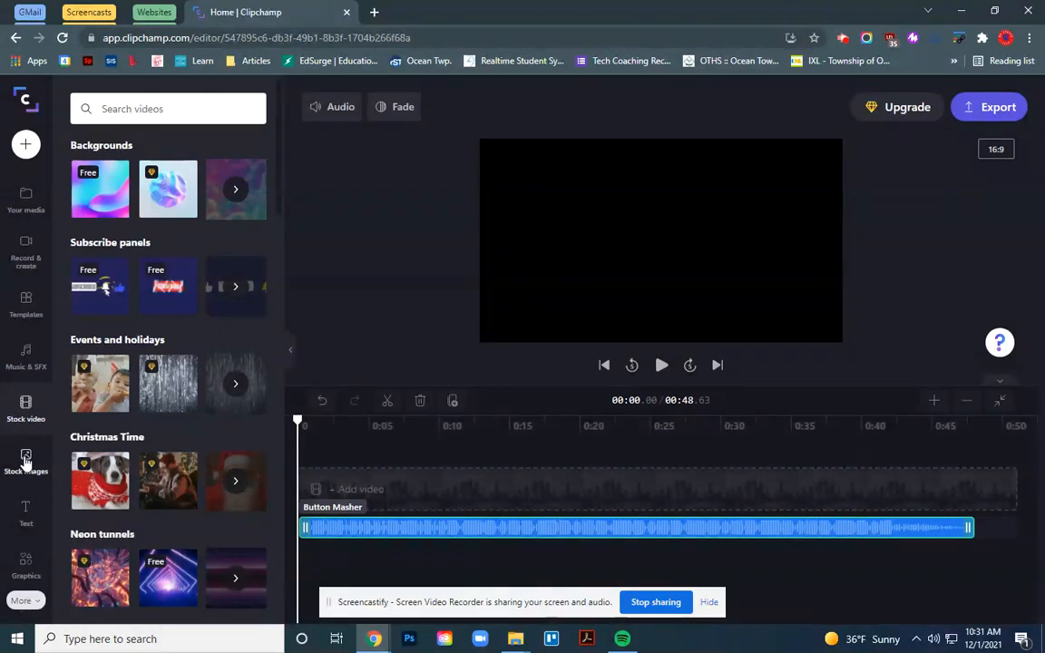
mouse_move(111, 180)
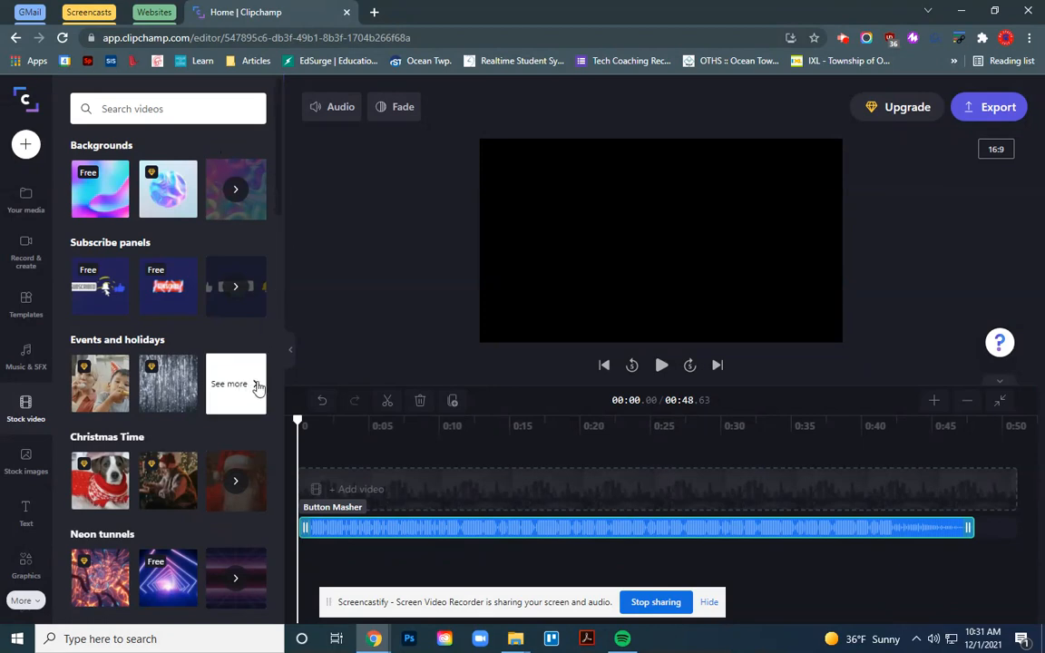
scroll(201, 467, down, 1)
mouse_move(164, 511)
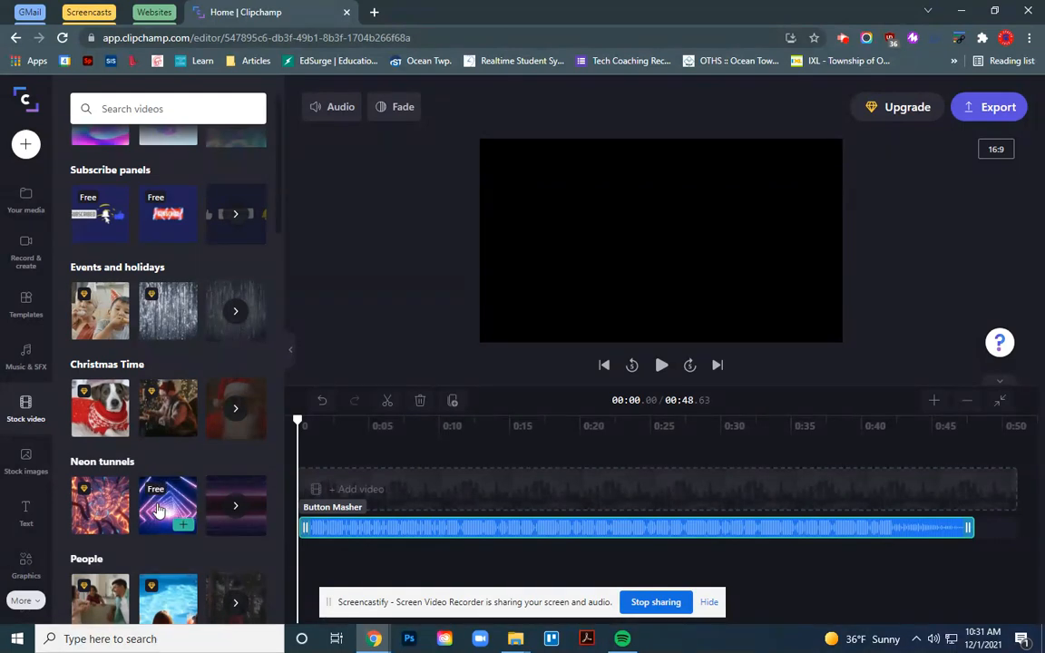
click(184, 526)
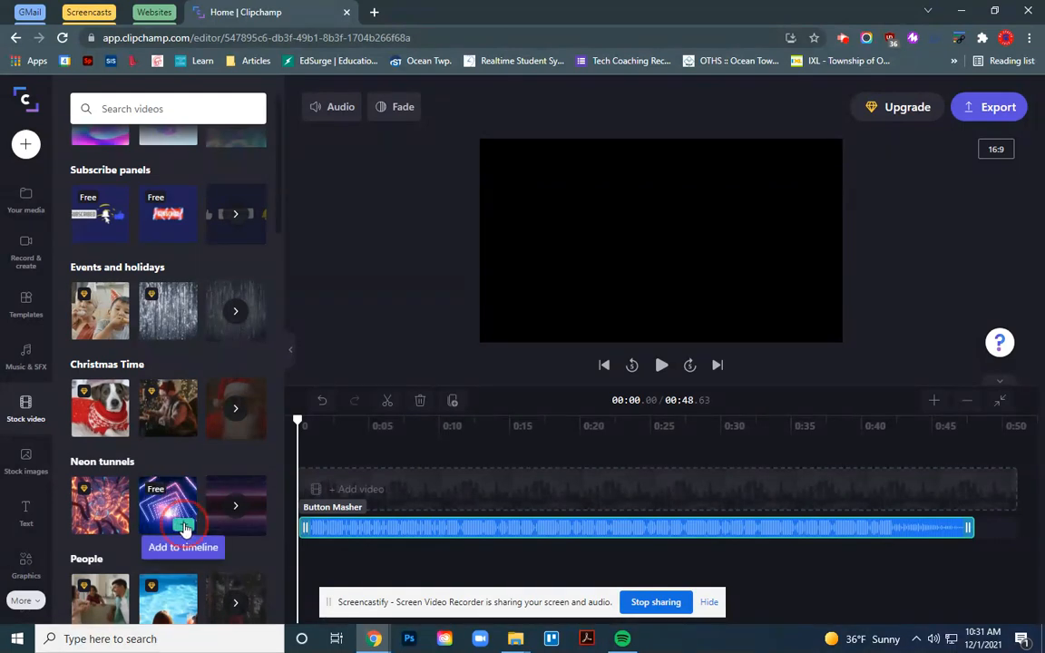
drag(184, 526, 402, 514)
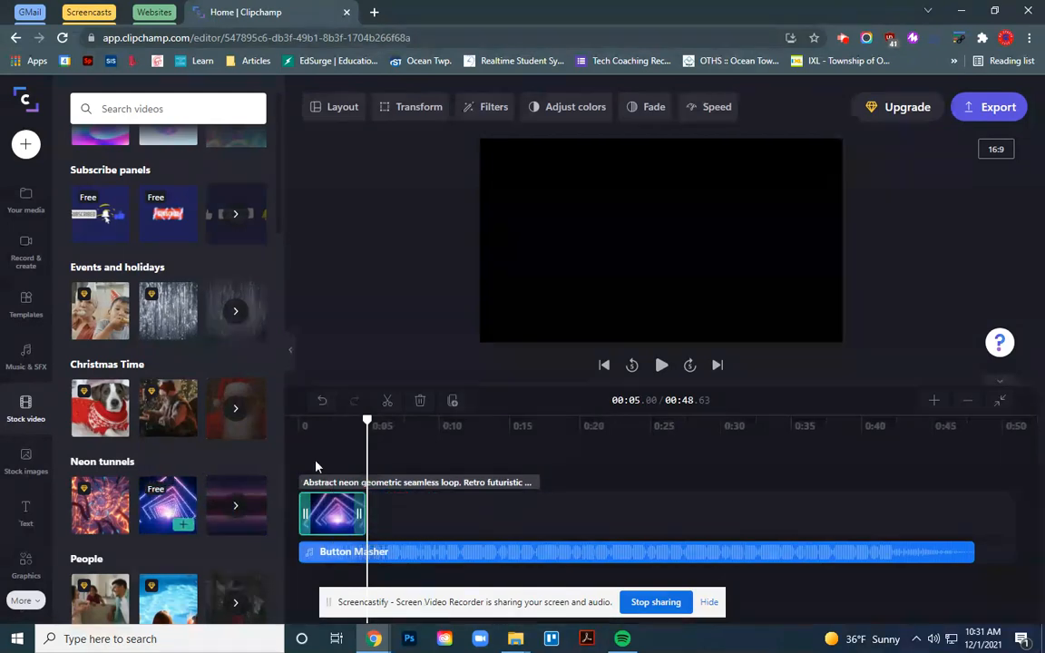
Step: Play back the neon tunnel clip with the music from about one second in, and pause before the clip ends
click(313, 422)
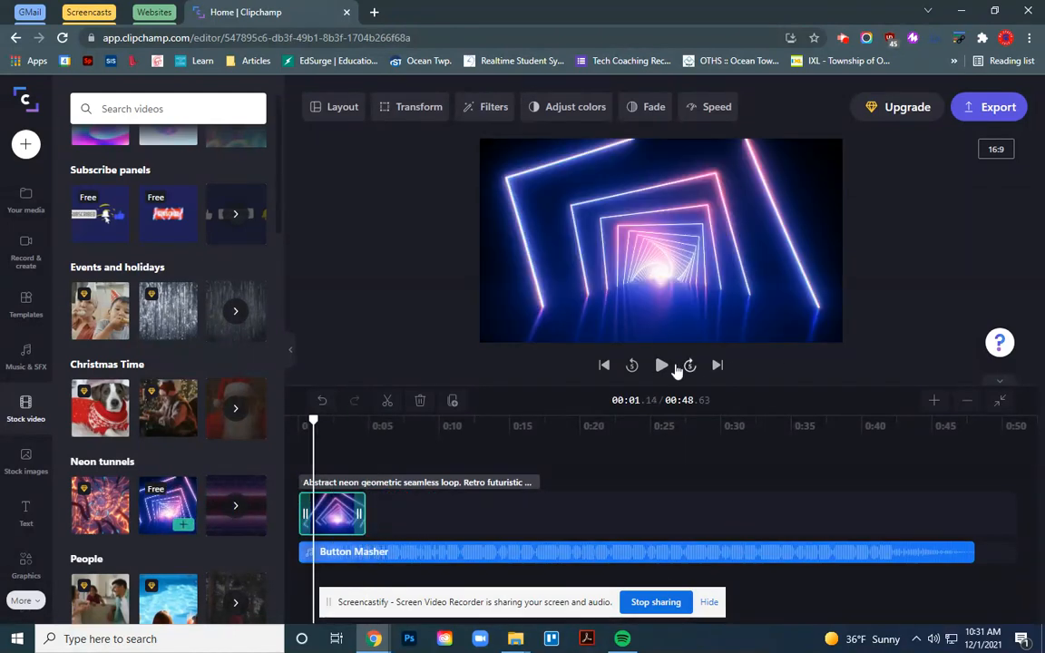
click(665, 366)
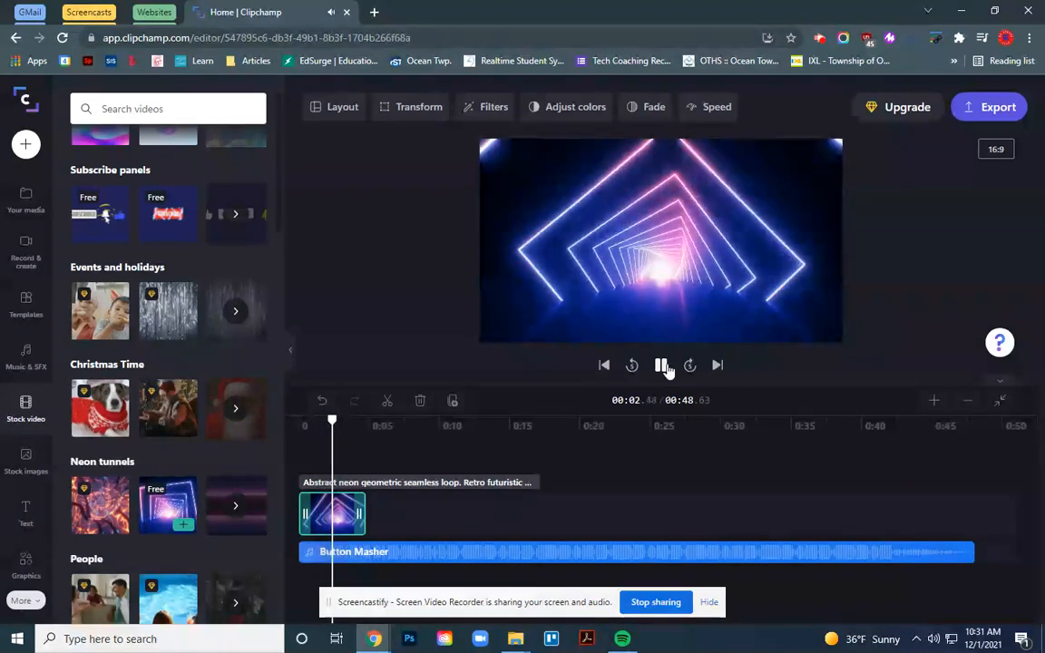
click(665, 367)
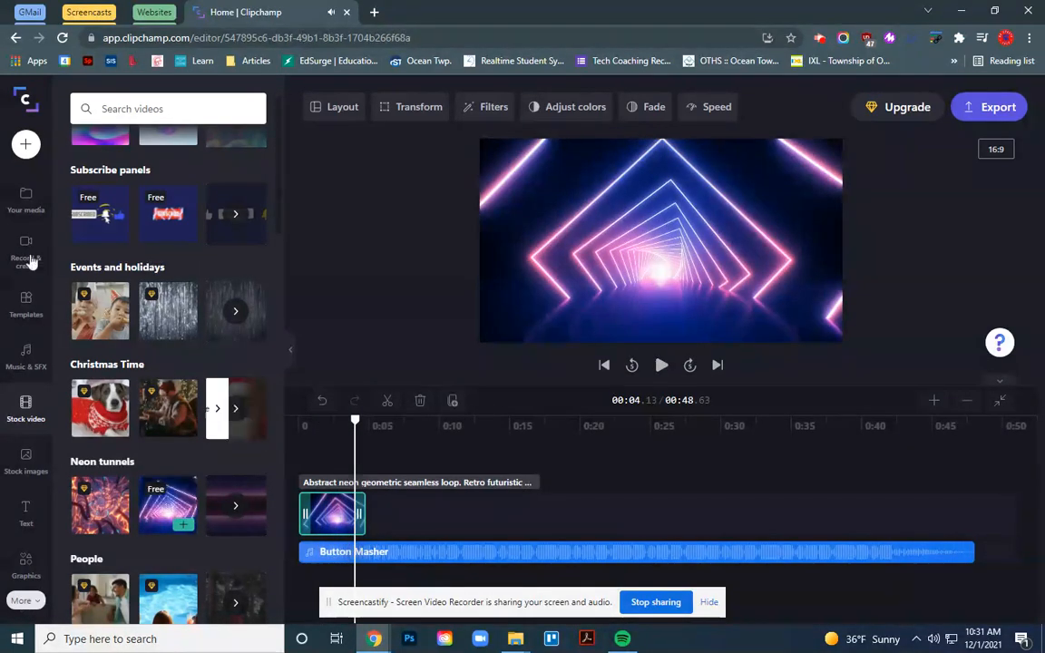
Step: Start a media import from Google Drive and open the Sample Video Project folder
click(27, 147)
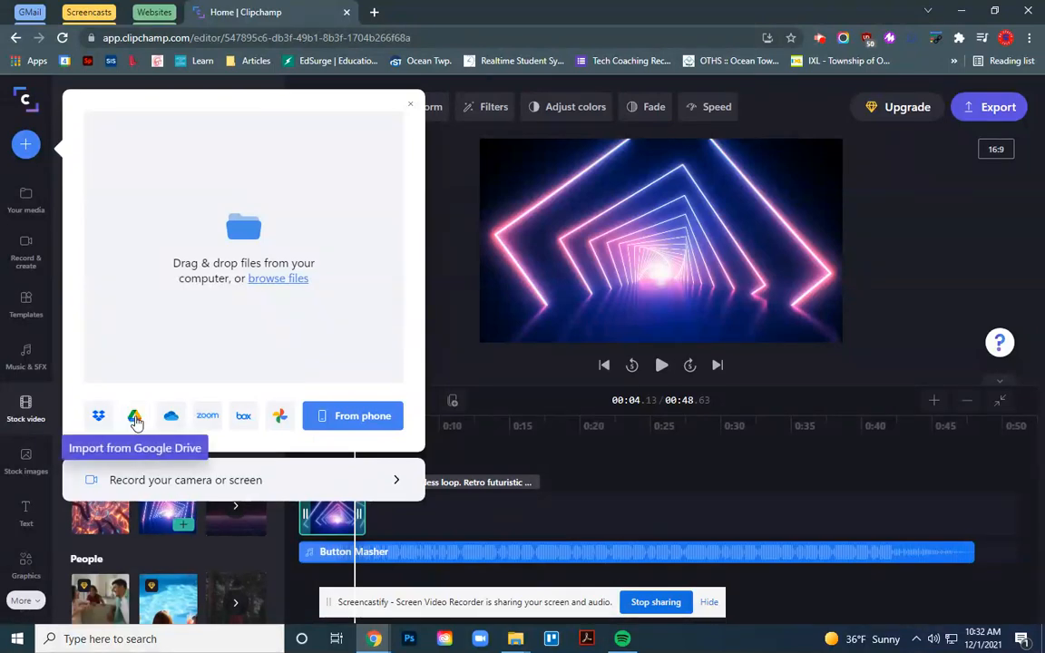
click(135, 418)
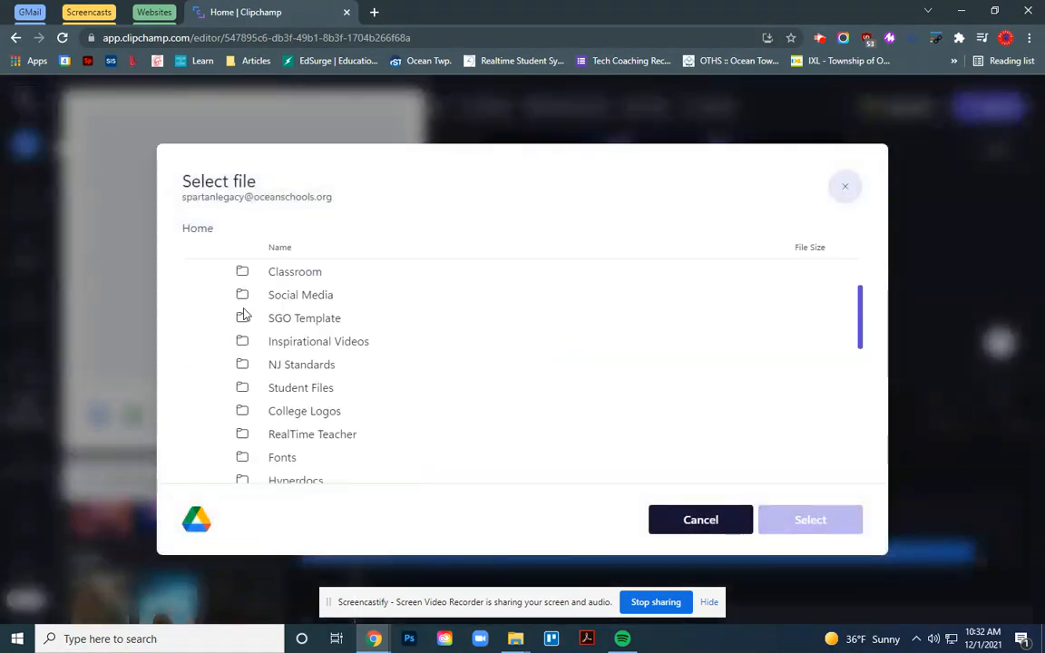
click(863, 315)
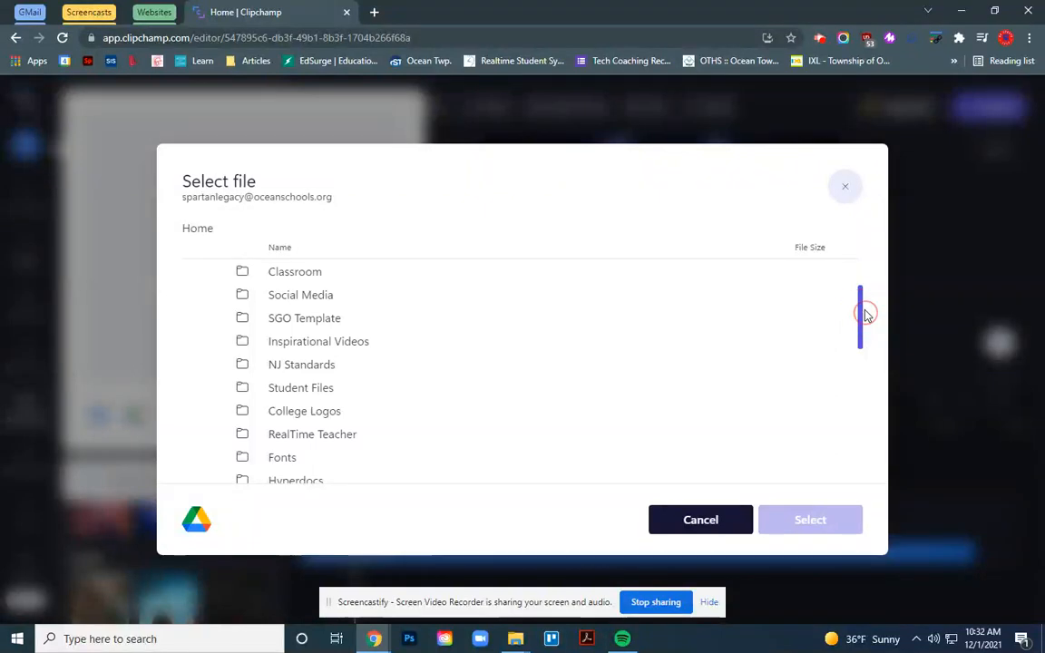
click(864, 313)
drag(863, 312, 847, 433)
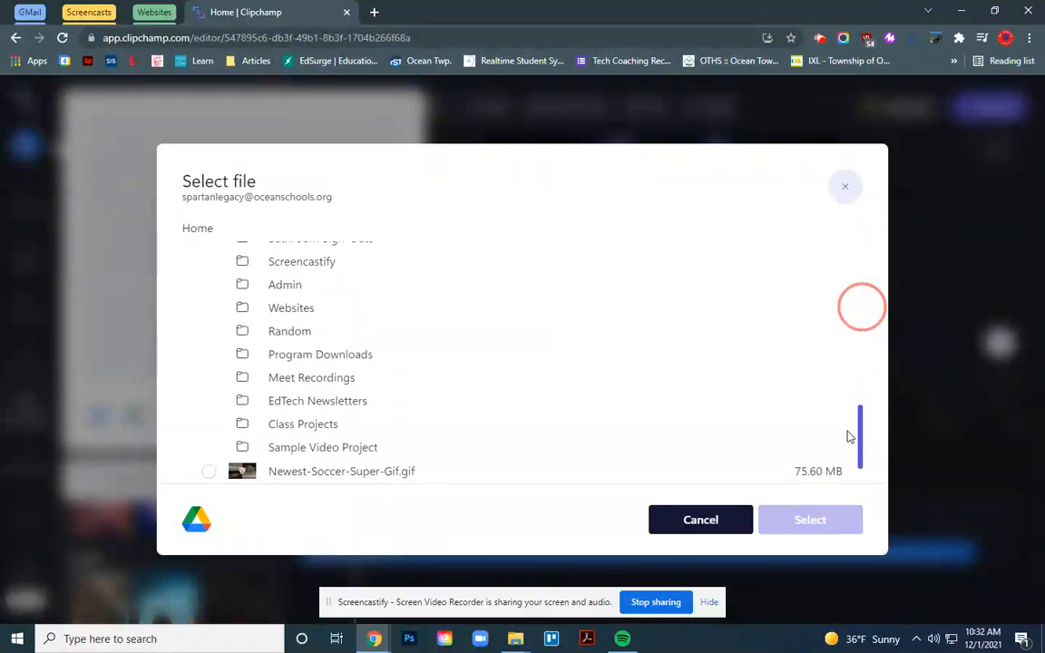
double_click(343, 450)
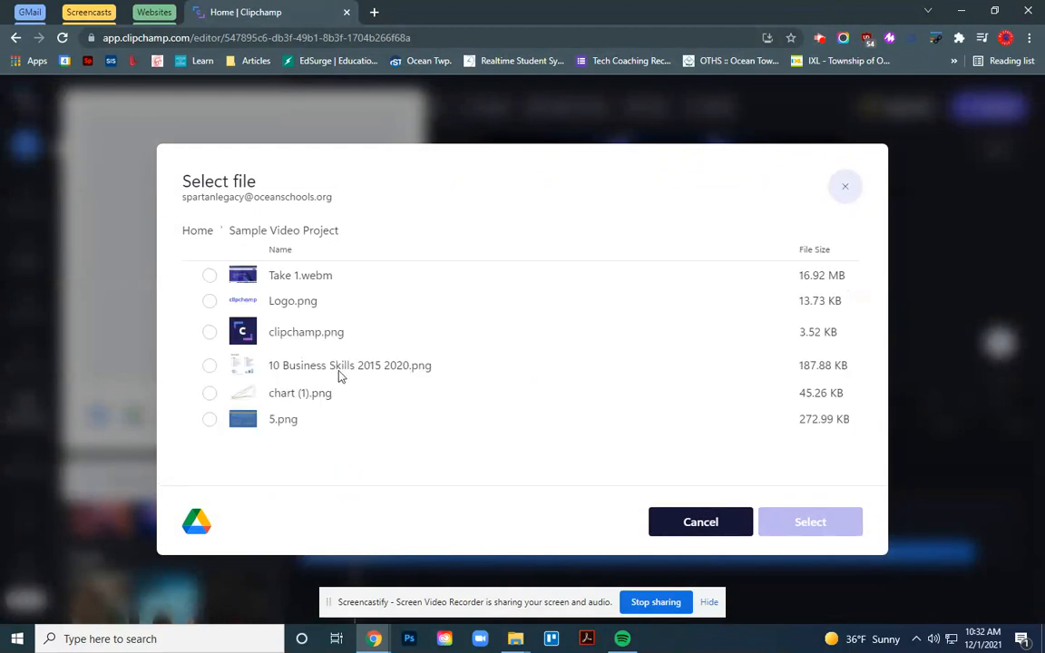
Step: Import all six files of the folder: Take 1.webm, Logo.png, clipchamp.png, 10 Business Skills 2015 2020.png, chart (1).png and 5.png
click(209, 277)
click(209, 301)
click(210, 332)
click(209, 365)
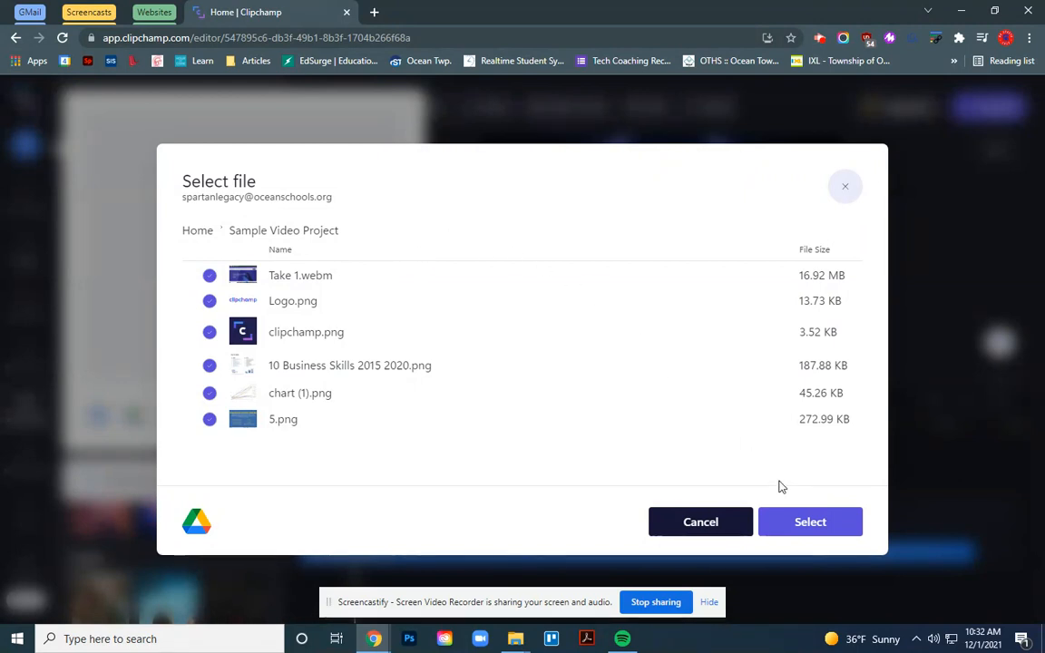
click(789, 522)
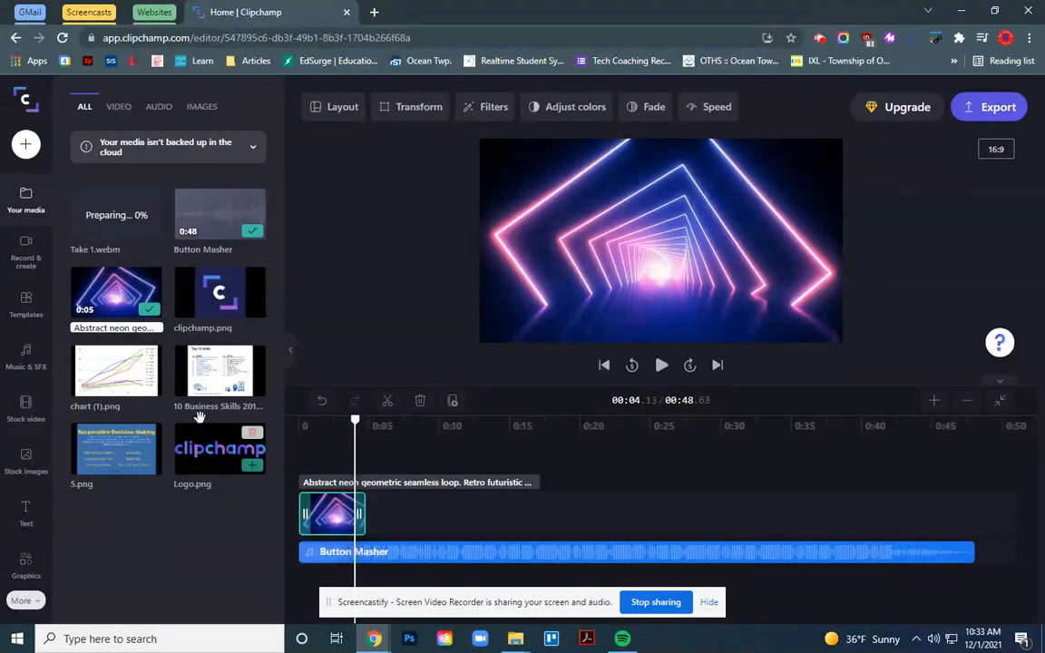
Step: Place the 10 Business Skills image, chart (1).png and 5.png in that order after the neon clip on the timeline
drag(210, 374, 390, 513)
drag(119, 381, 445, 513)
drag(171, 456, 453, 481)
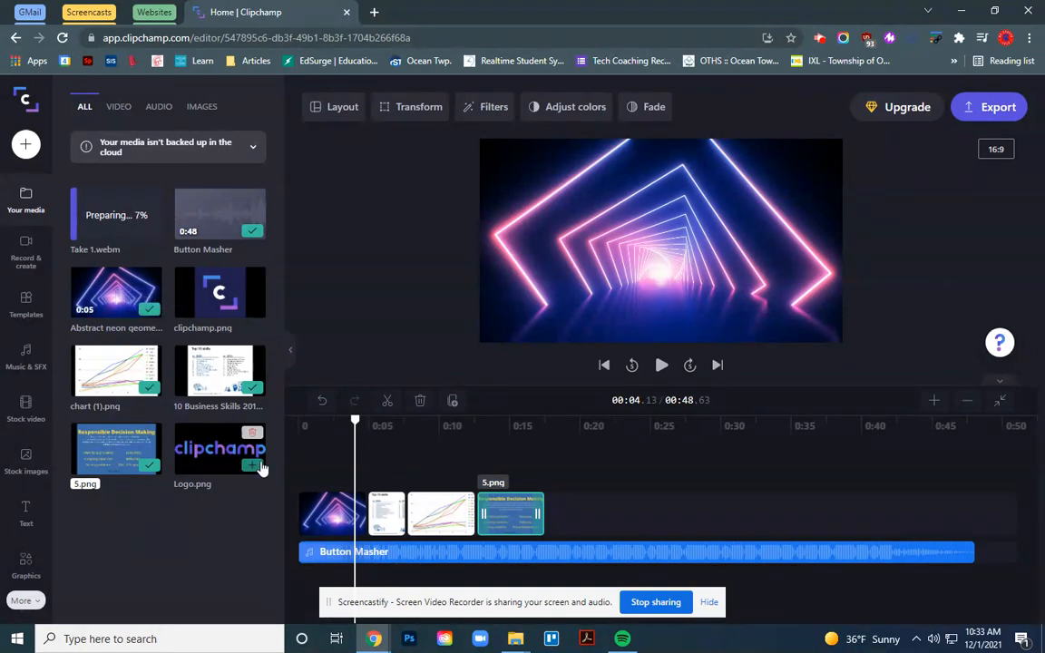
Step: Add the Smoke title to the timeline and align it with the start and length of the neon clip
click(303, 469)
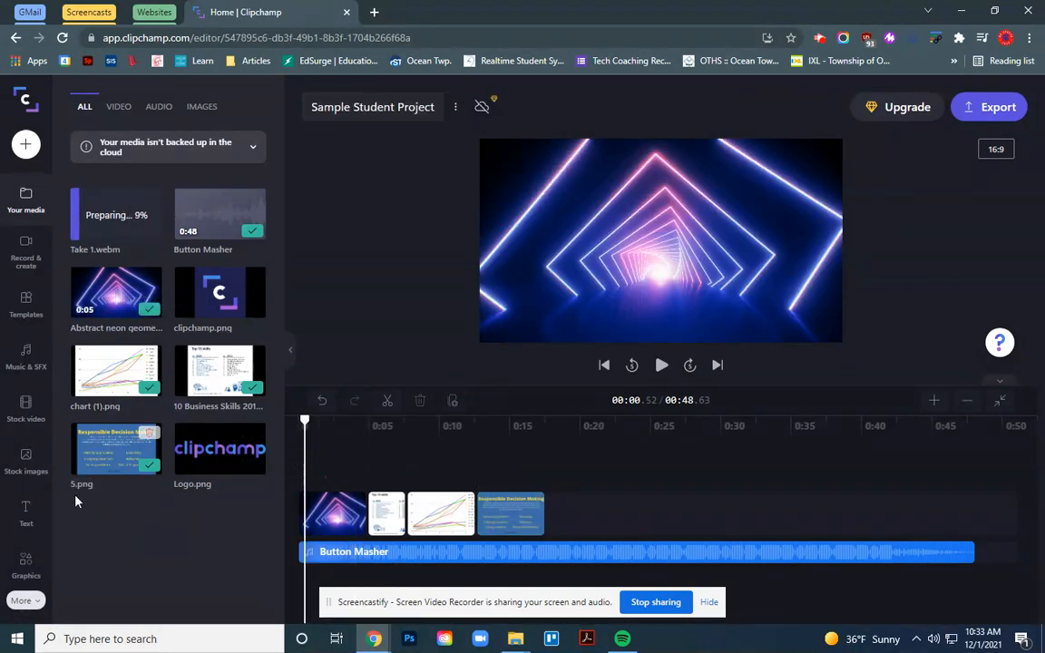
click(27, 514)
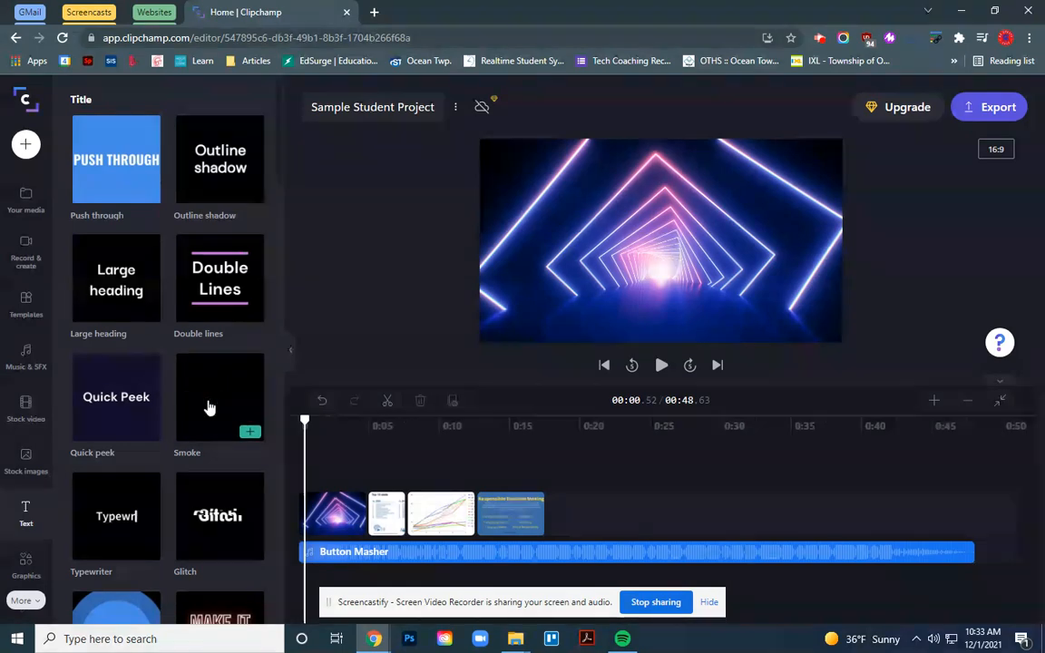
click(249, 431)
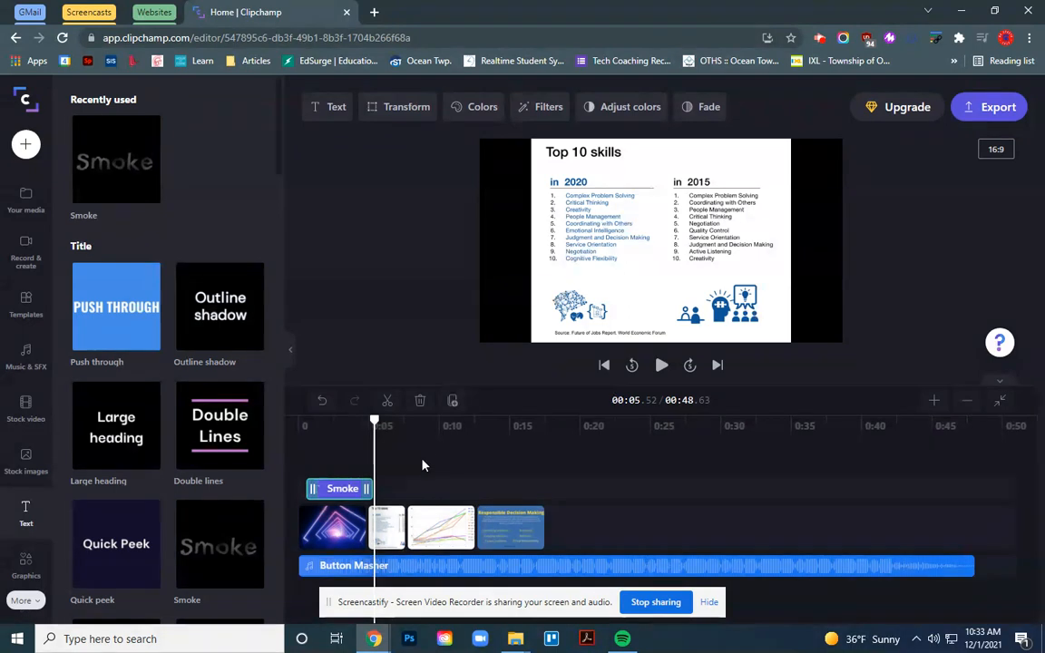
click(336, 538)
click(338, 488)
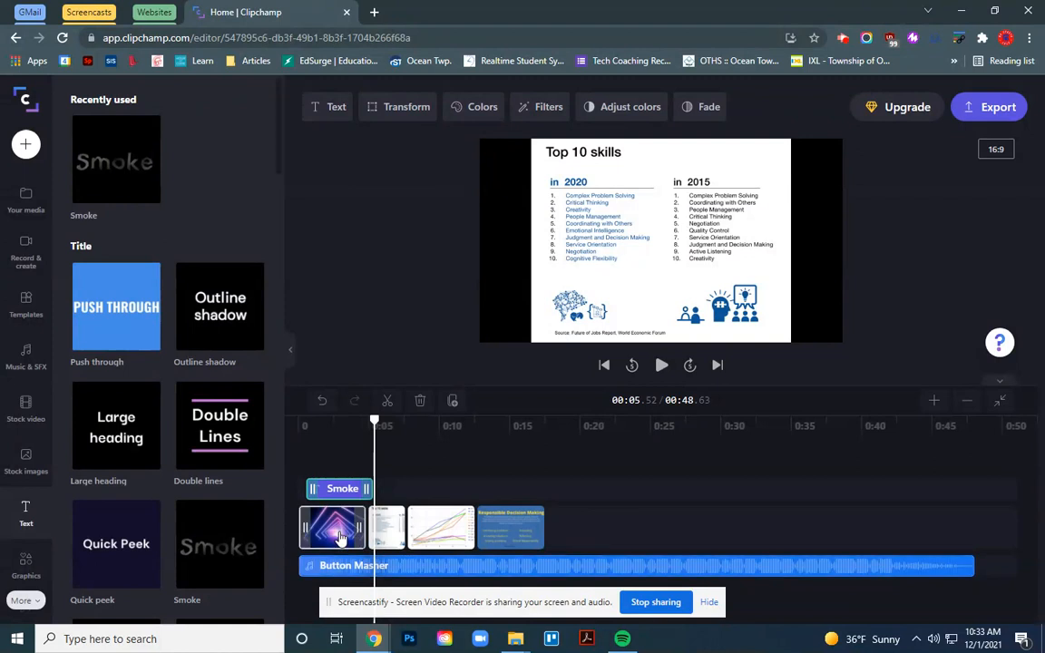
drag(329, 489, 322, 489)
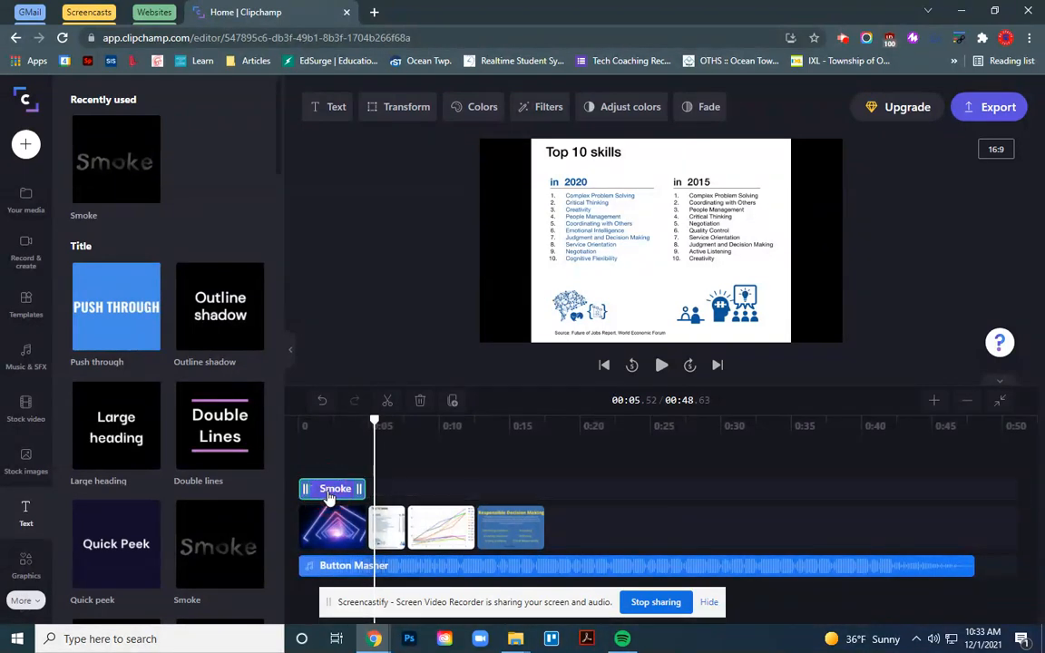
Step: Preview the Smoke title over the neon clip and replace its text with "Sample Project"
click(317, 424)
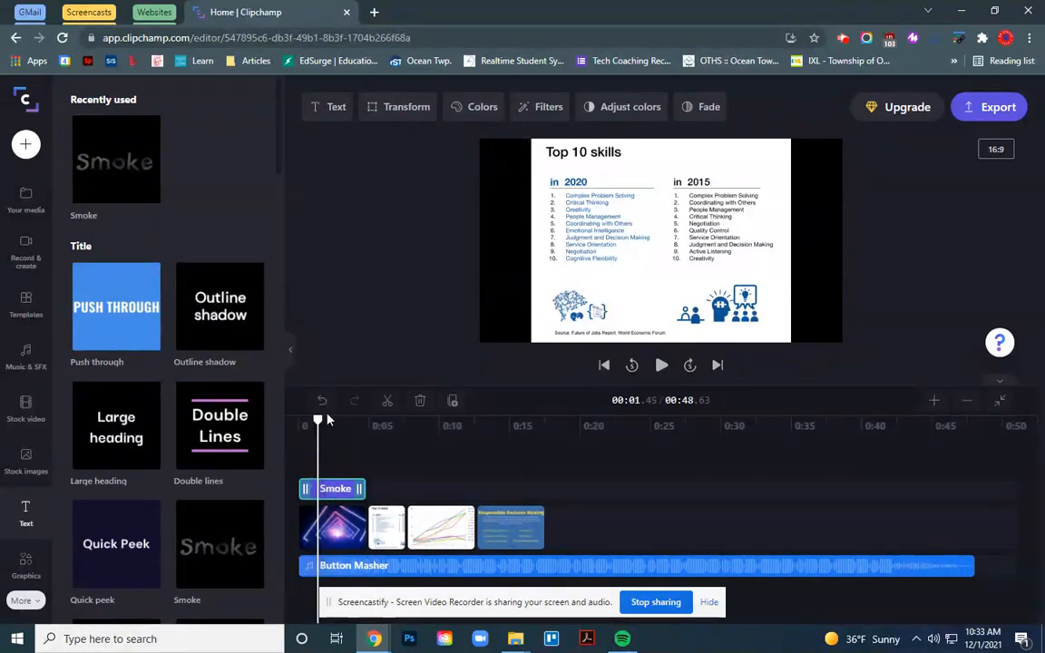
click(661, 366)
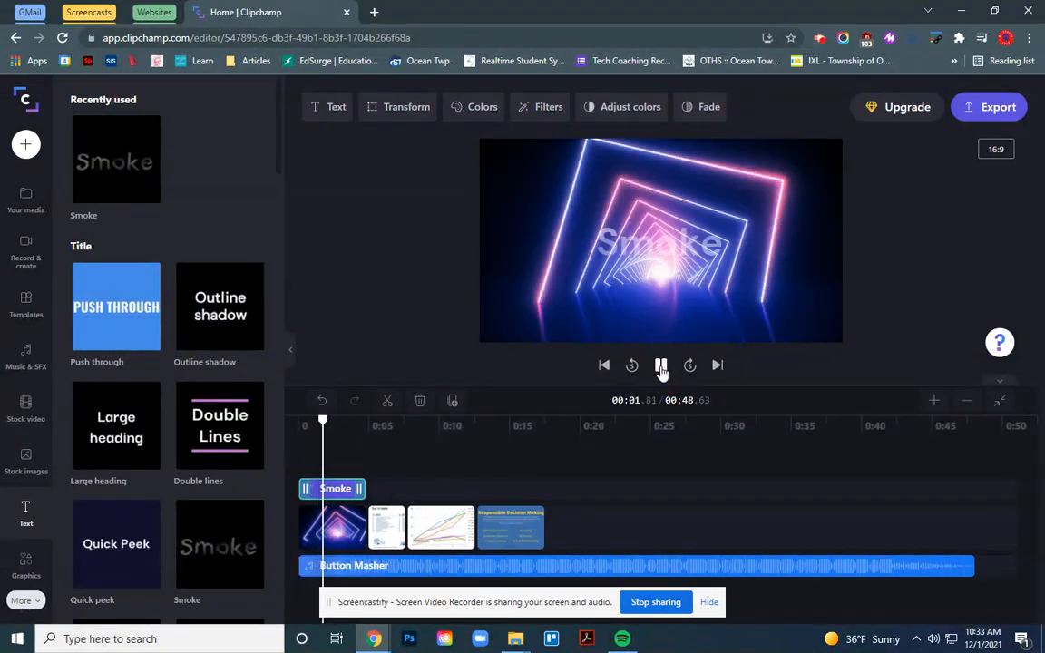
click(661, 367)
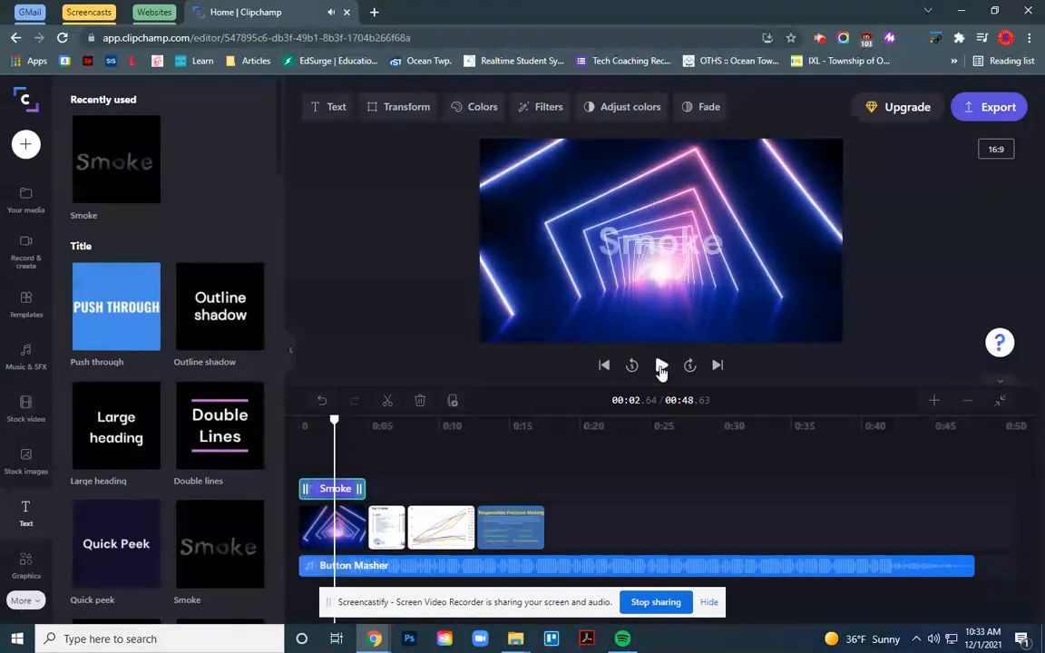
double_click(657, 240)
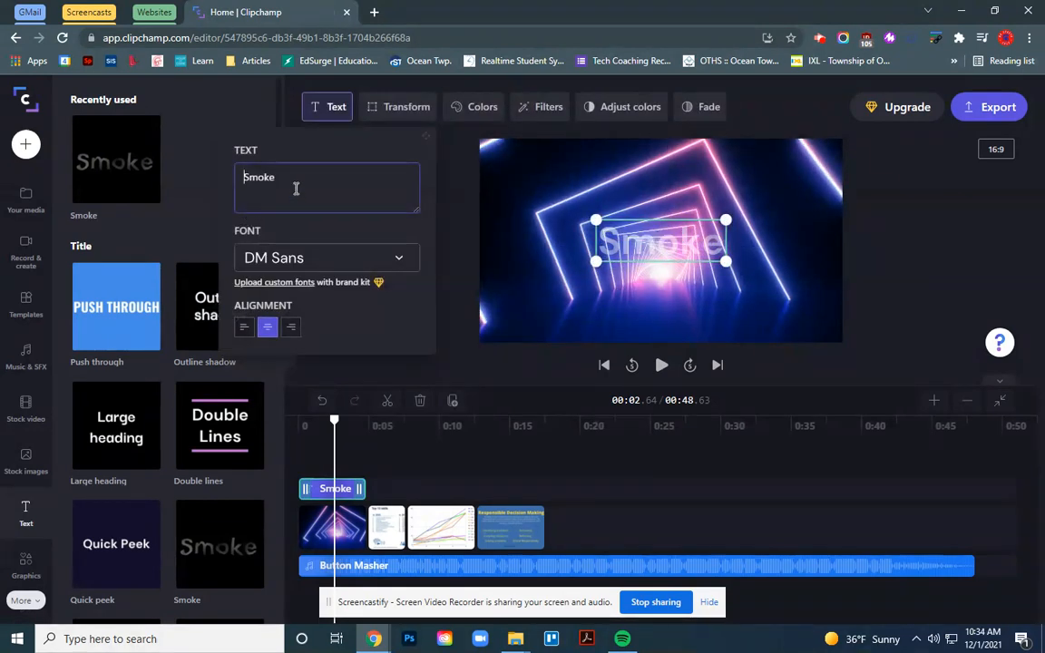
double_click(247, 181)
text(Sample Project)
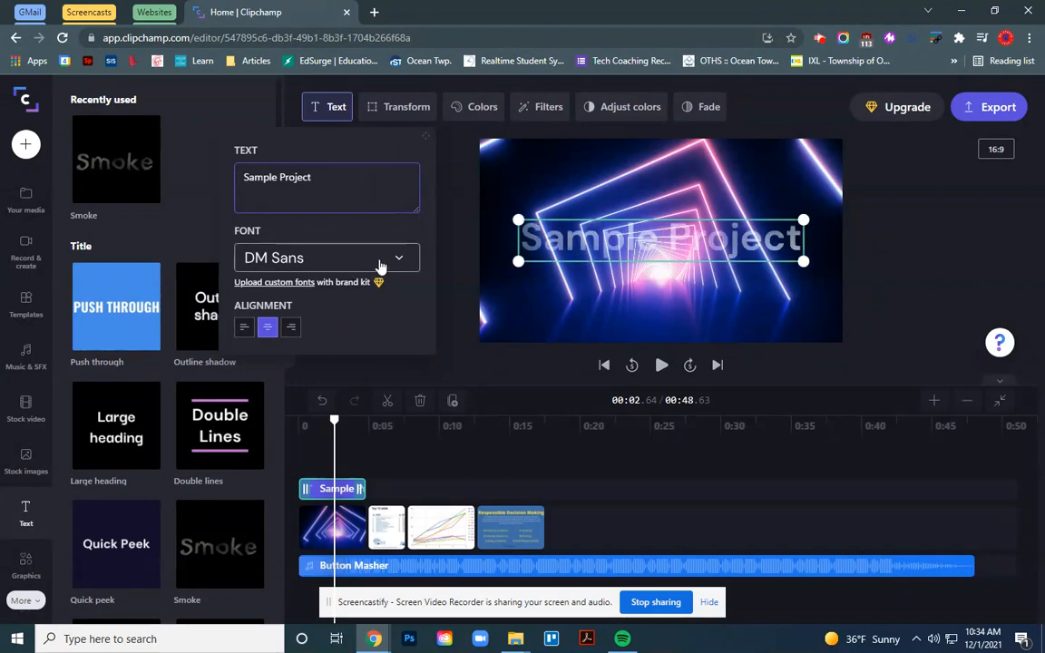
Step: Play back the Sample Project title over the neon clip and pause just before the clip ends
click(416, 467)
click(315, 490)
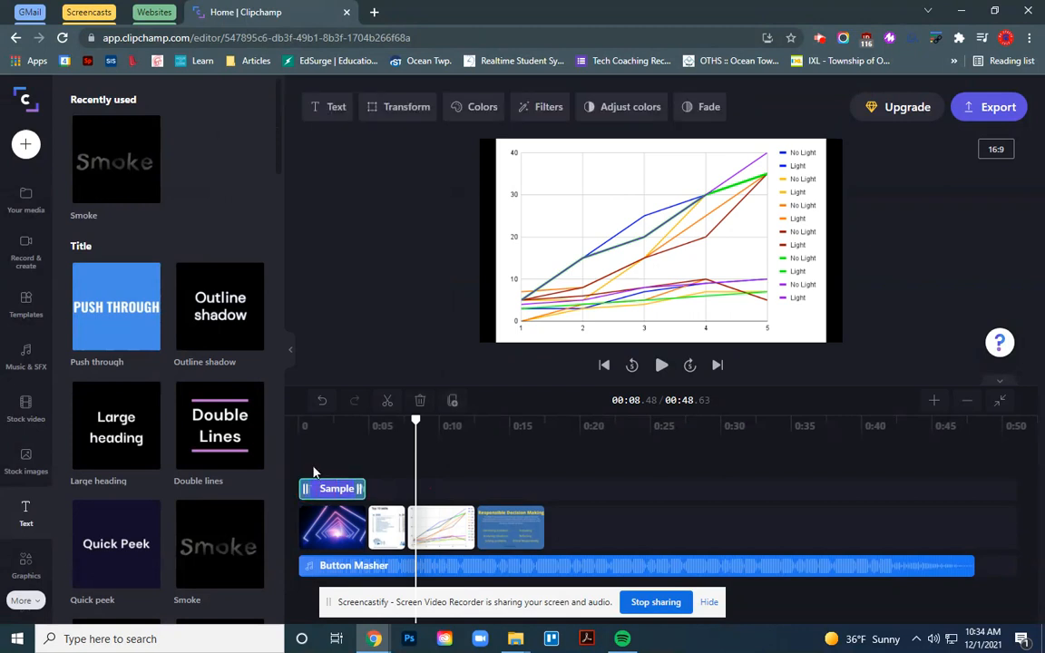
click(315, 472)
click(662, 370)
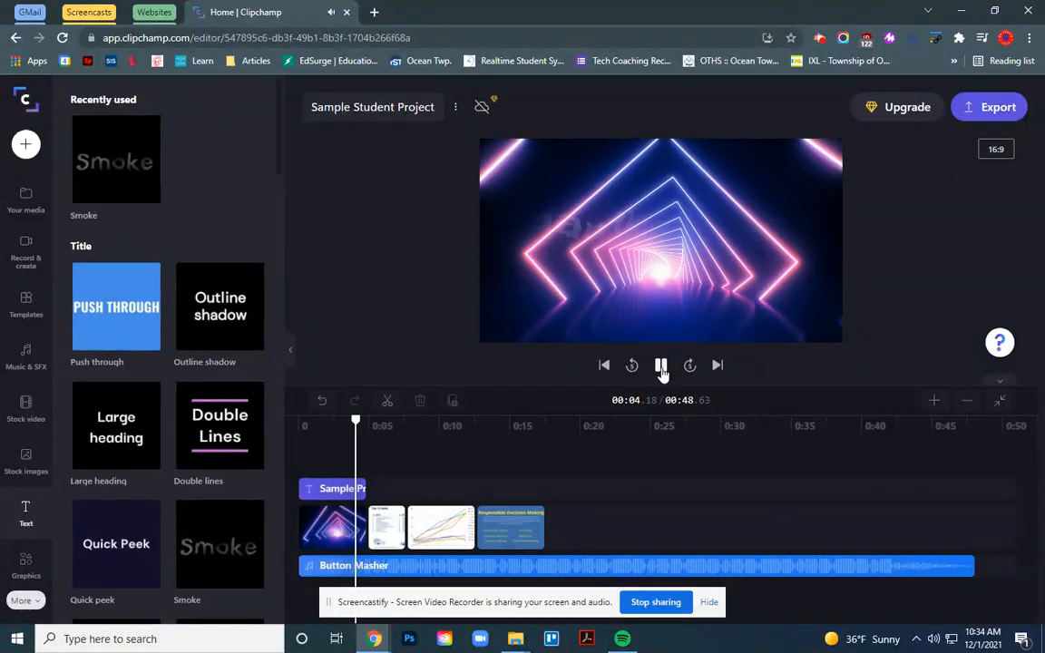
click(661, 365)
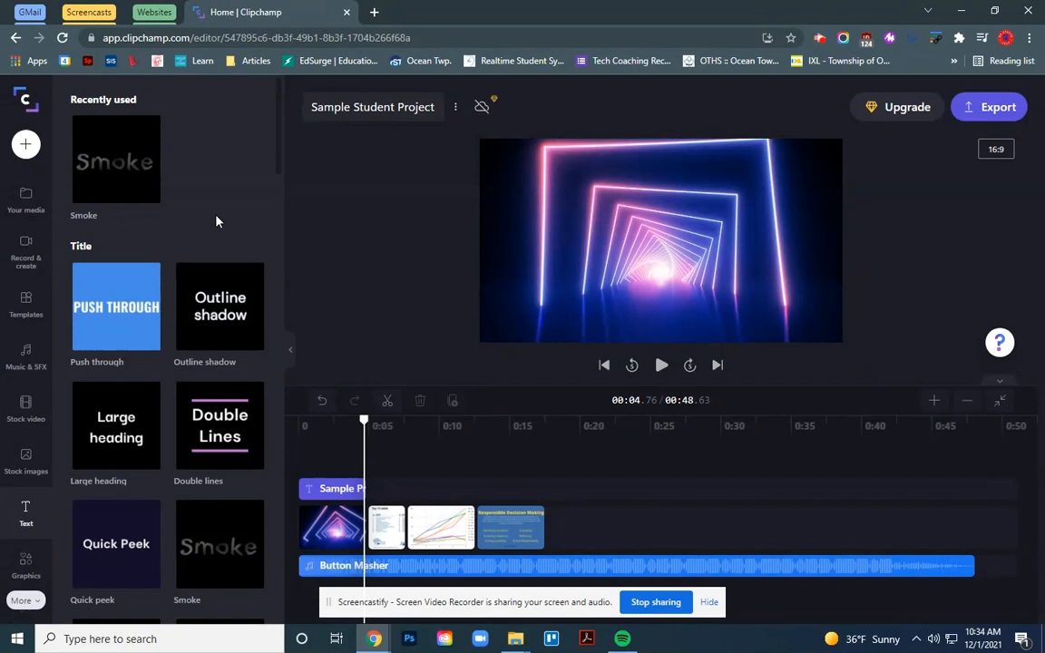
Step: Open the text-to-speech generator and choose the Cora - Feminine voice with English (United States)
click(27, 202)
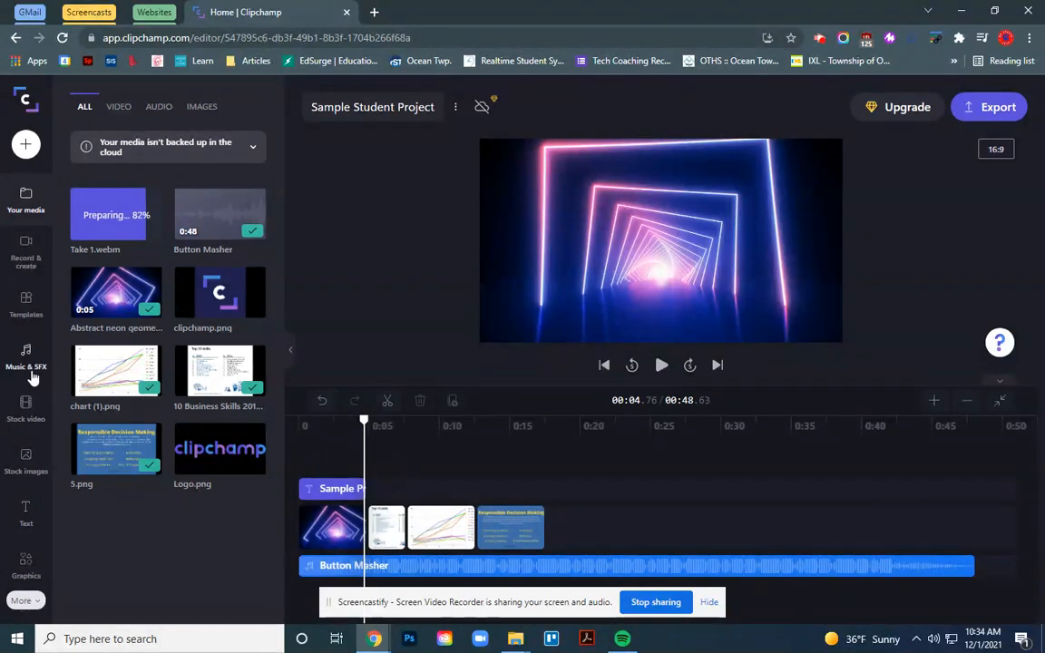
click(27, 258)
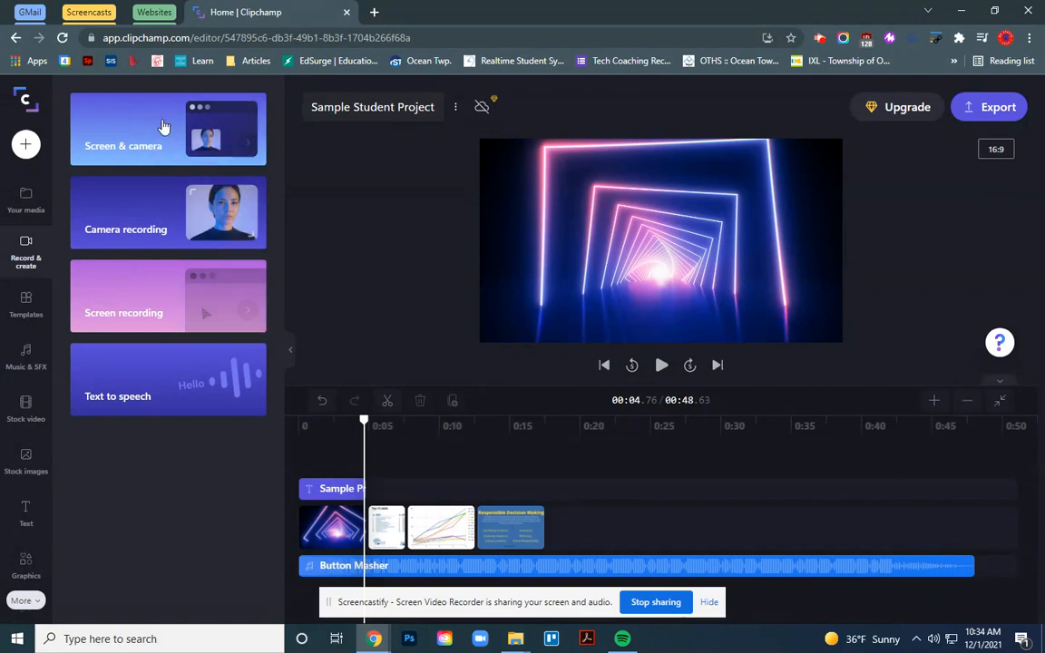
click(145, 395)
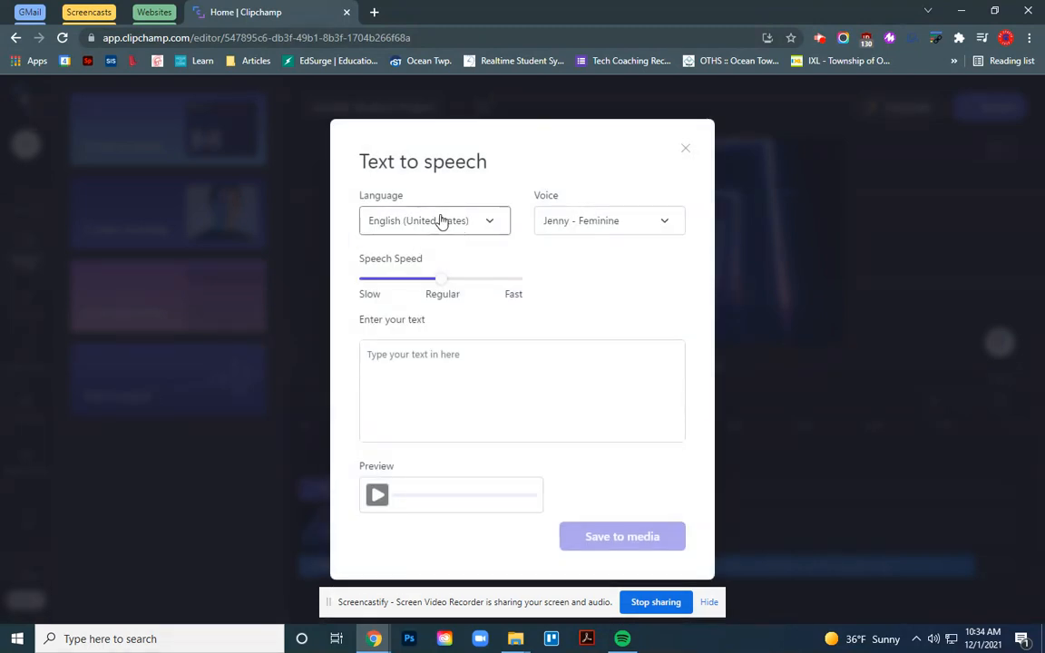
click(458, 376)
click(593, 227)
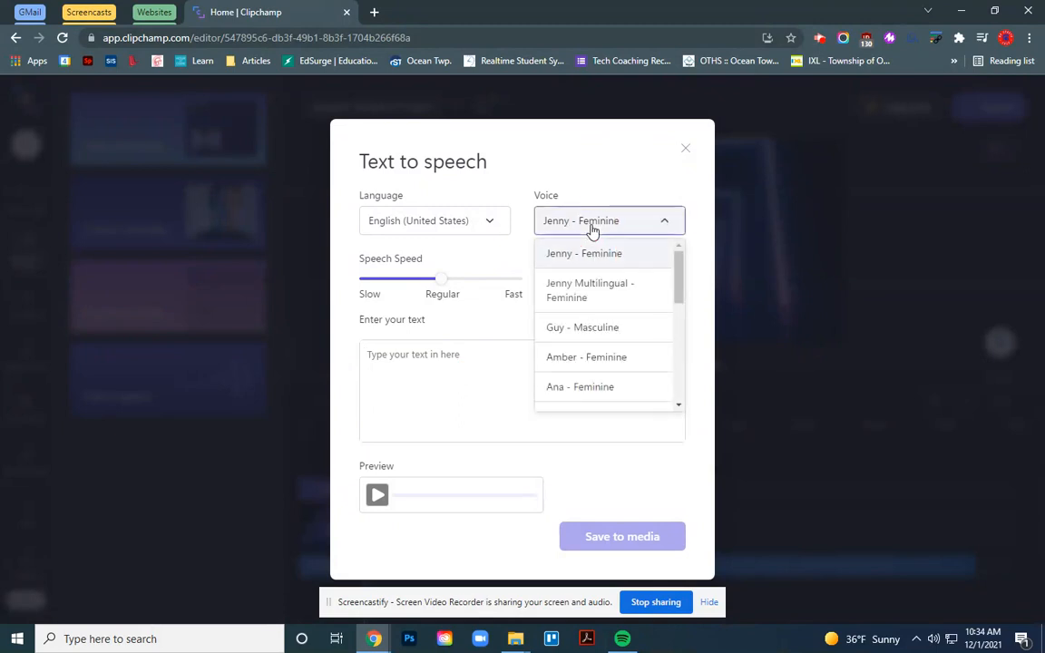
scroll(618, 313, down, 2)
click(614, 322)
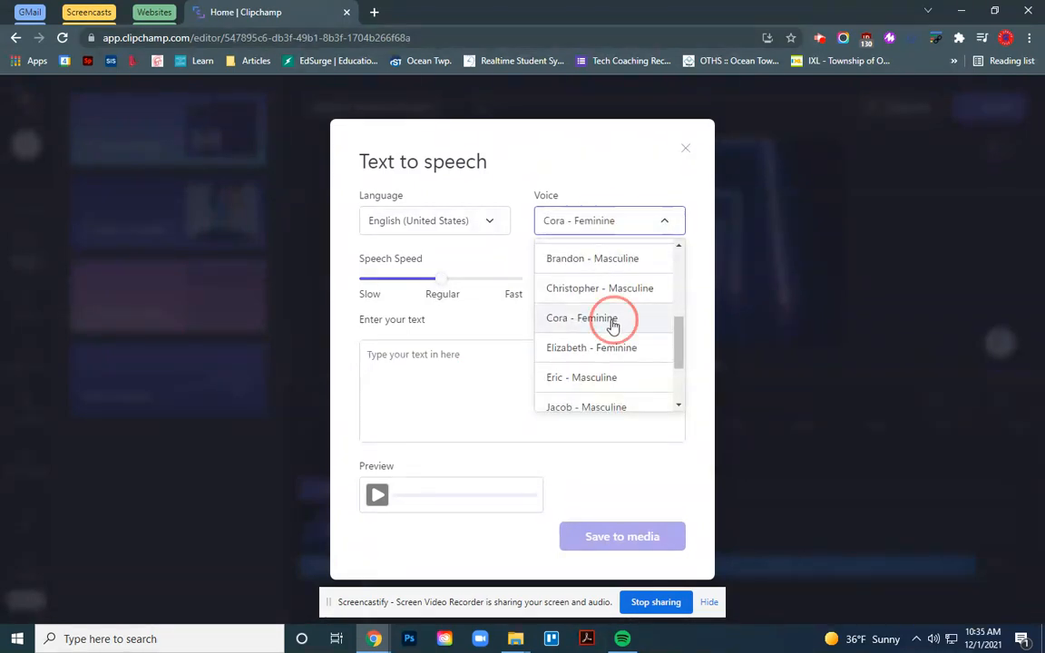
Step: Enter "Introductory sentence to begin." as the speech text and preview the voiceover
click(466, 370)
text(Introduc)
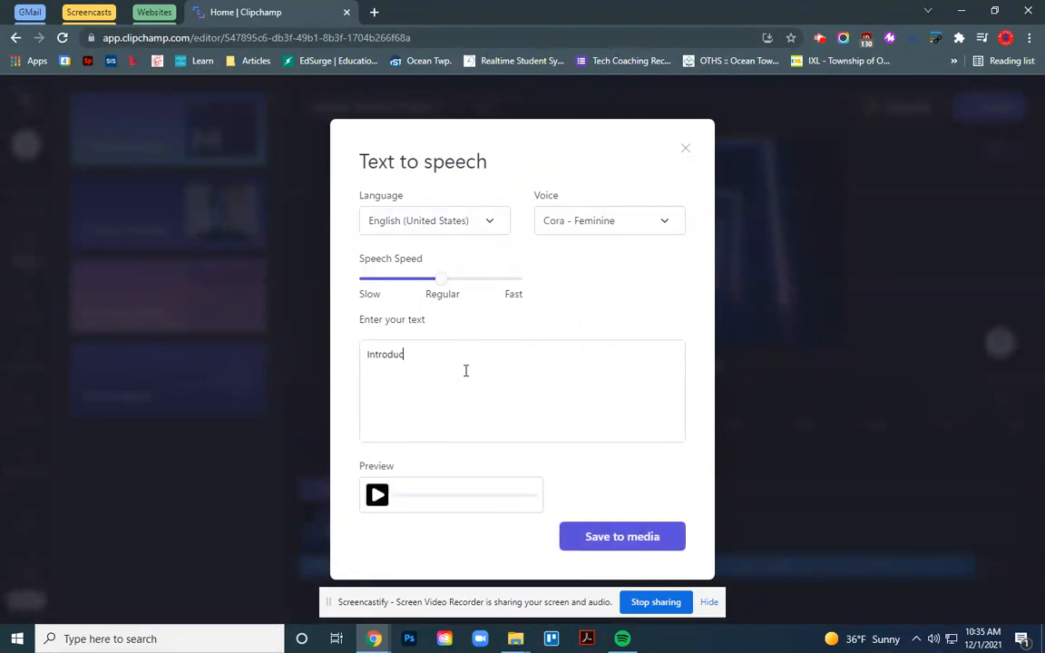
text(o)
key(BackSpace)
text(tory sentence to bign)
click(381, 498)
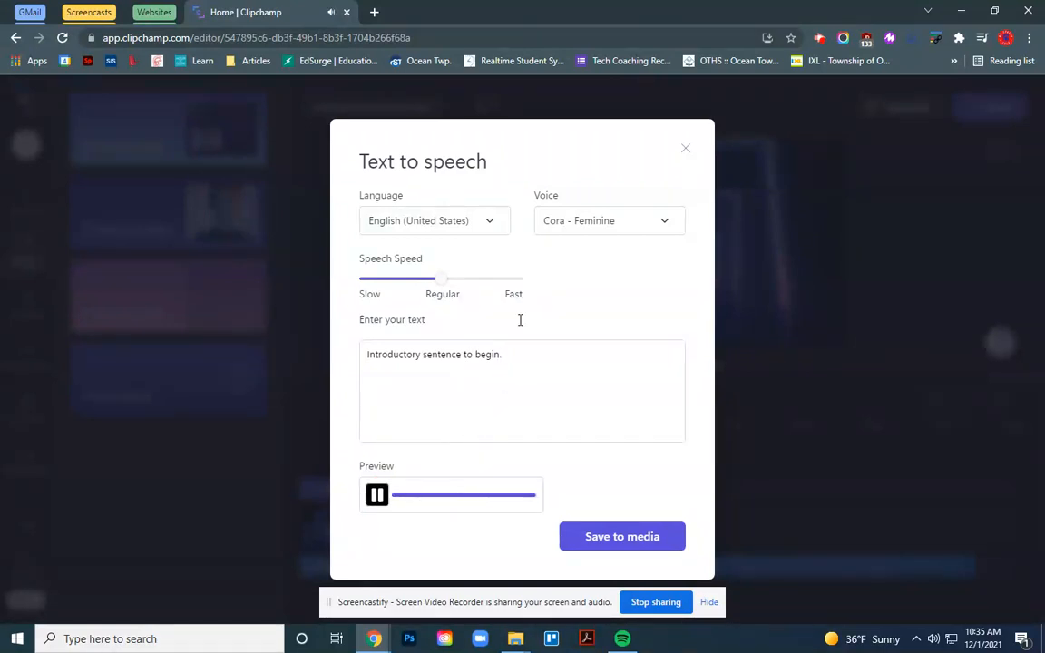
Step: Change the voiceover's voice to Eric - Masculine and save it to the project media
click(614, 235)
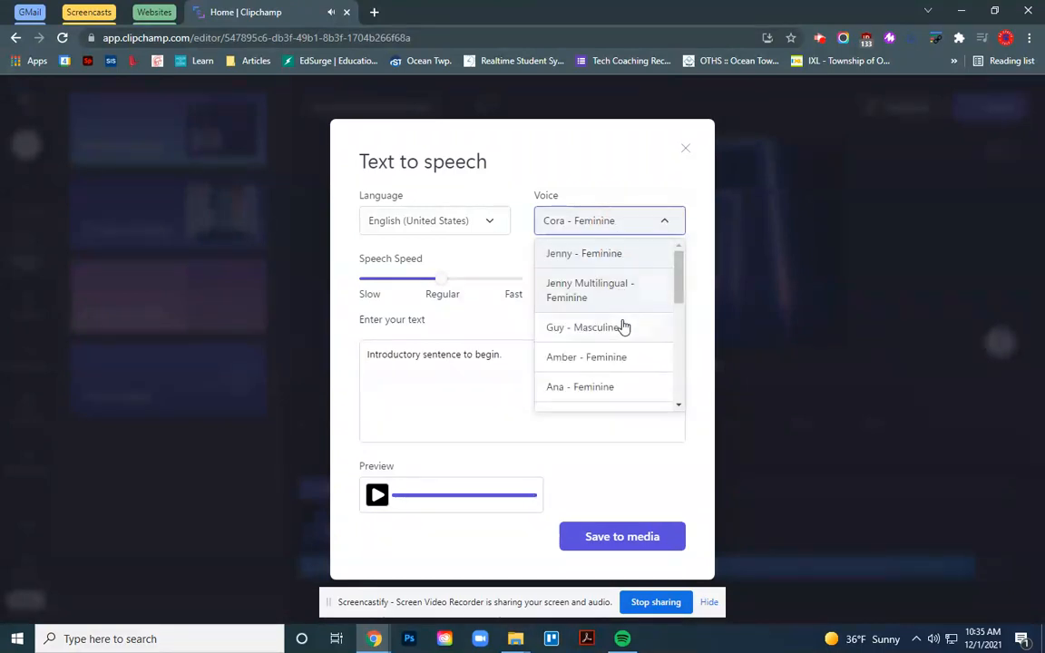
scroll(624, 325, down, 3)
scroll(600, 361, down, 2)
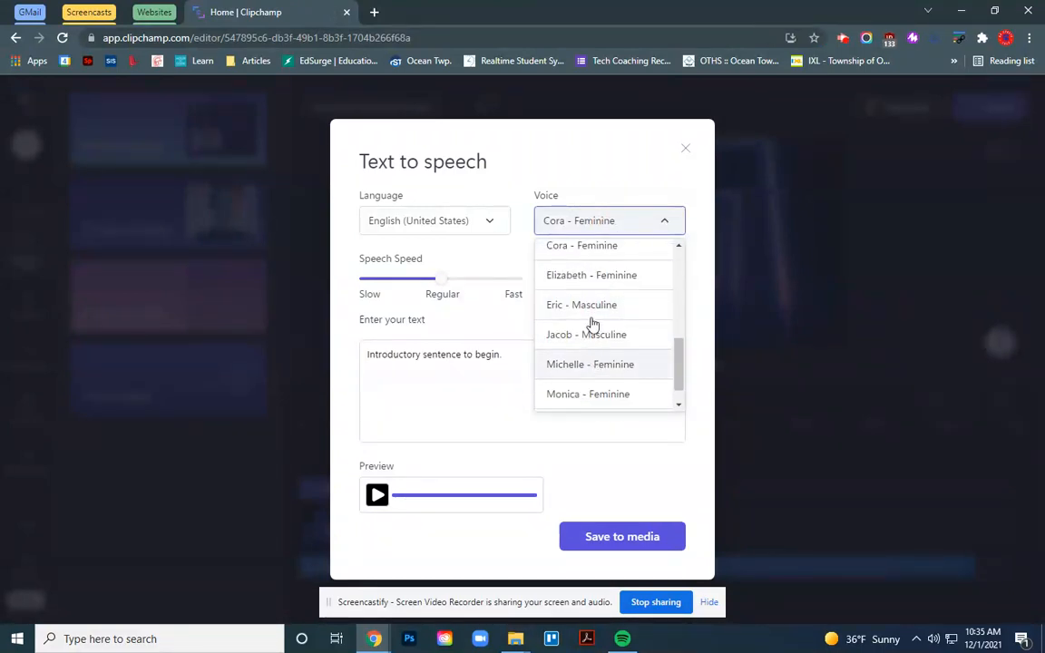
click(593, 309)
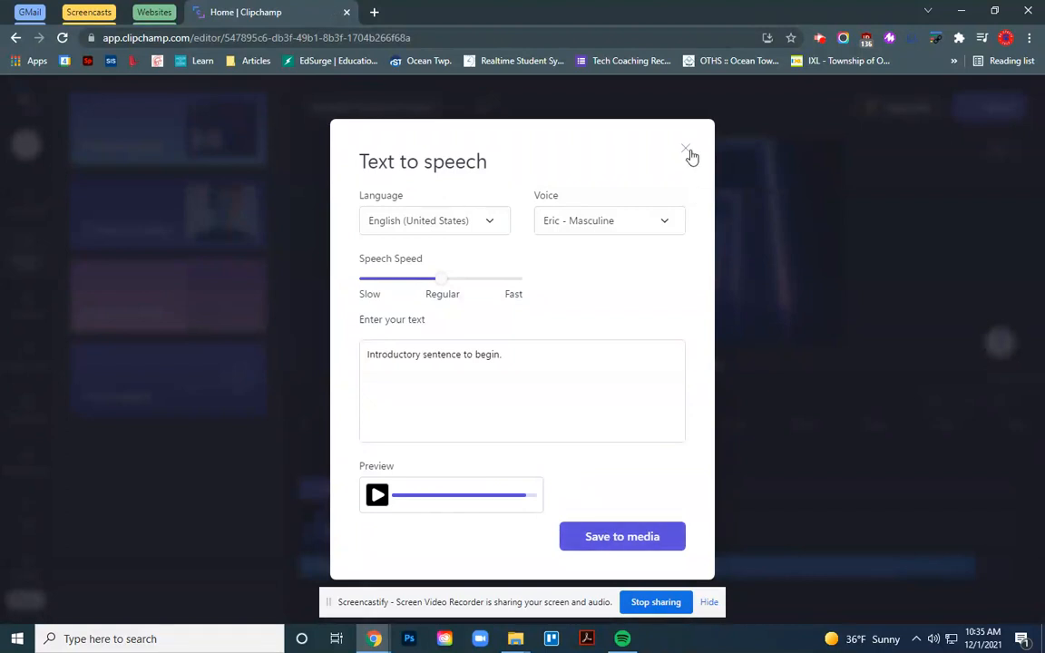
click(634, 542)
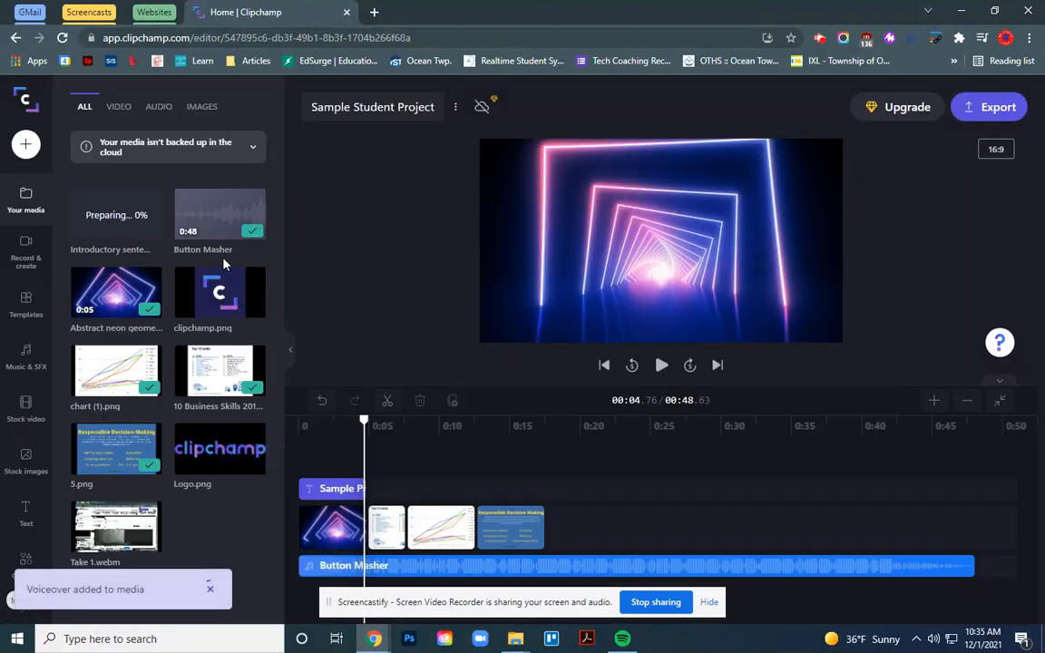
Step: Place the introductory sentence voiceover on its own track above the title, starting about 11 seconds in
mouse_move(116, 497)
drag(133, 492, 483, 476)
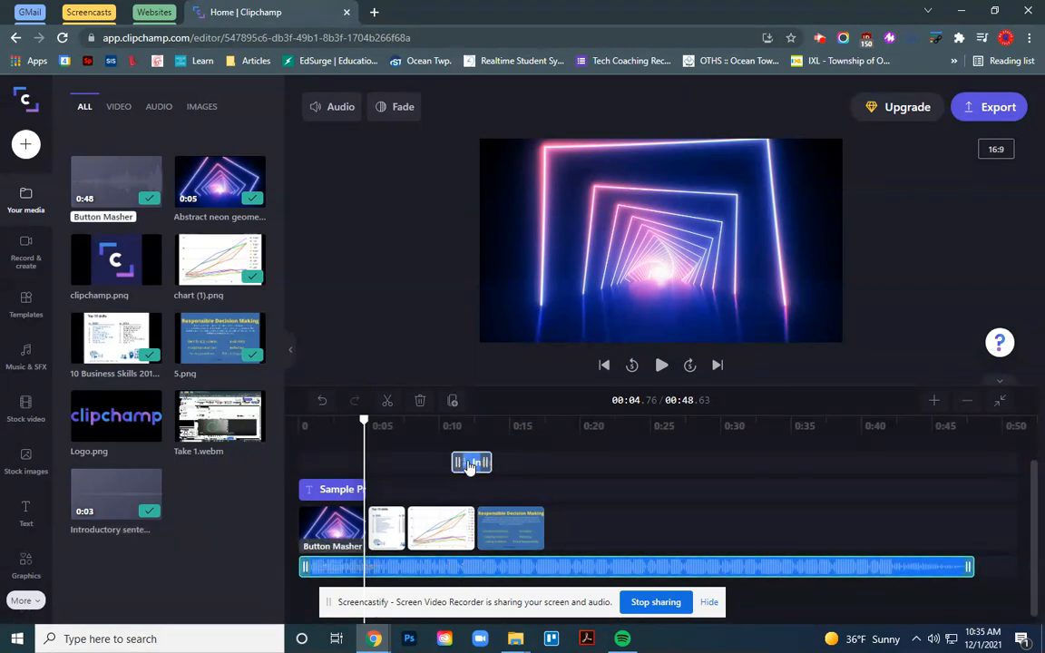
click(474, 567)
click(465, 465)
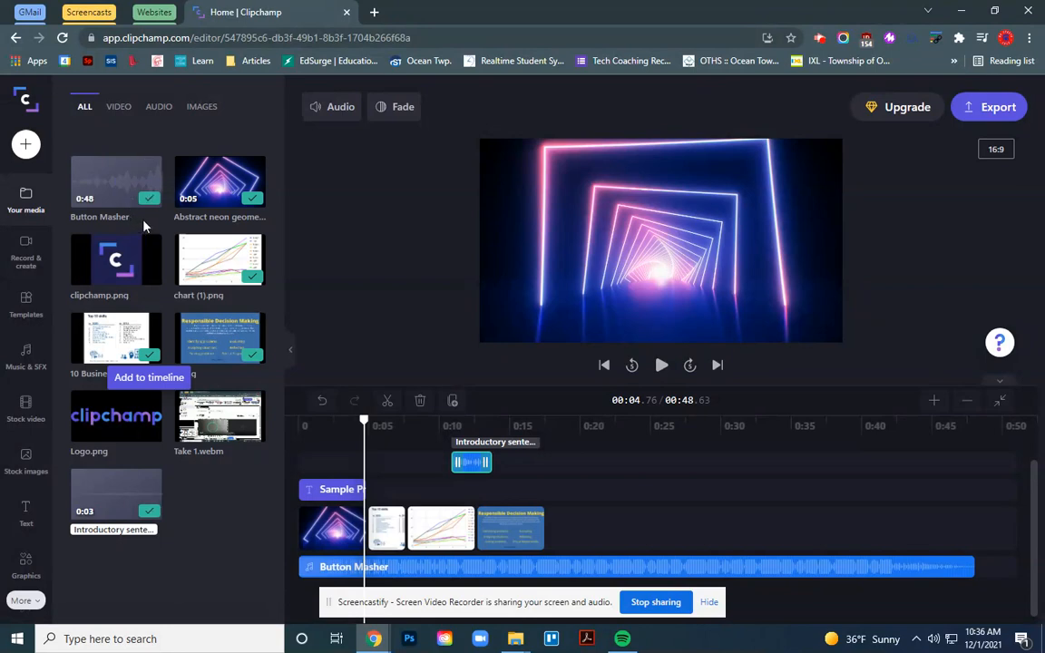
Step: Add Take 1.webm to the timeline and move it directly after the 5.png image on the main video track
click(532, 526)
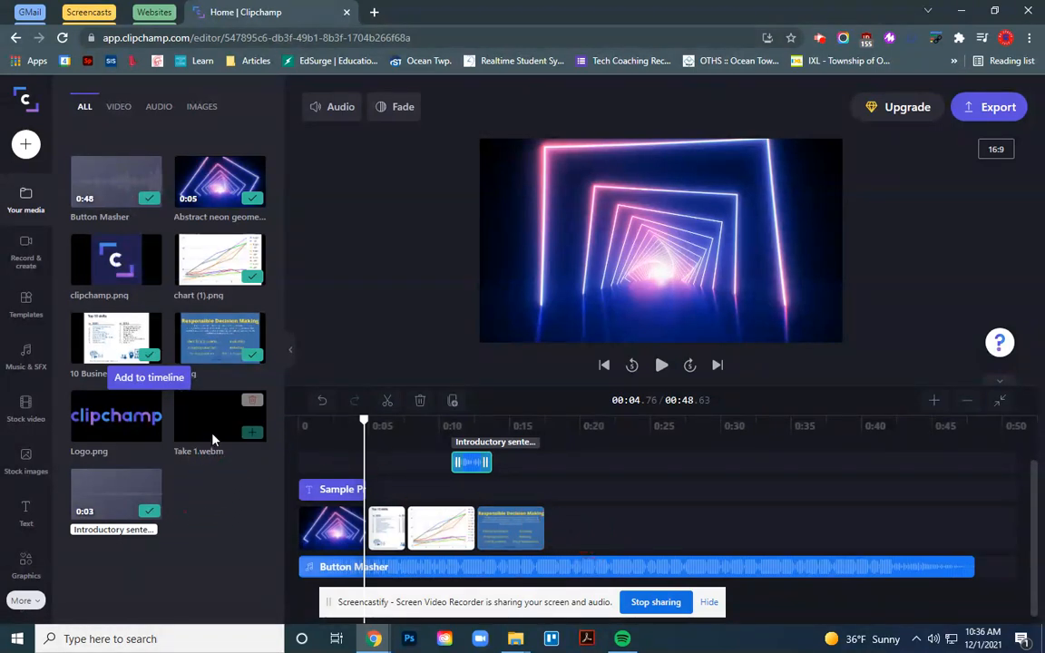
mouse_move(205, 426)
click(255, 435)
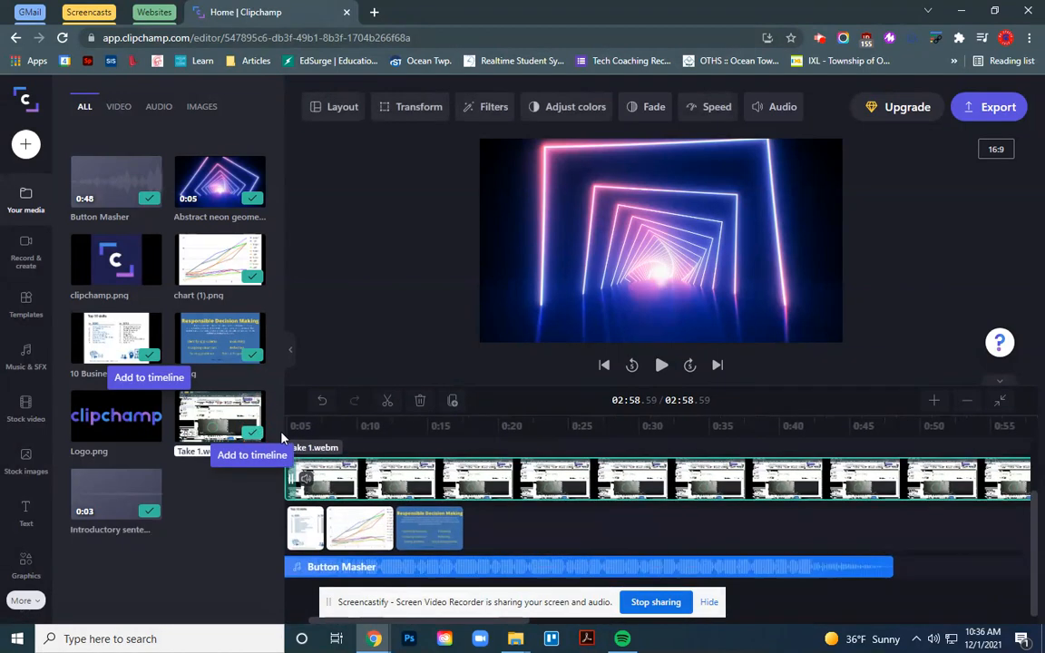
drag(445, 490, 590, 536)
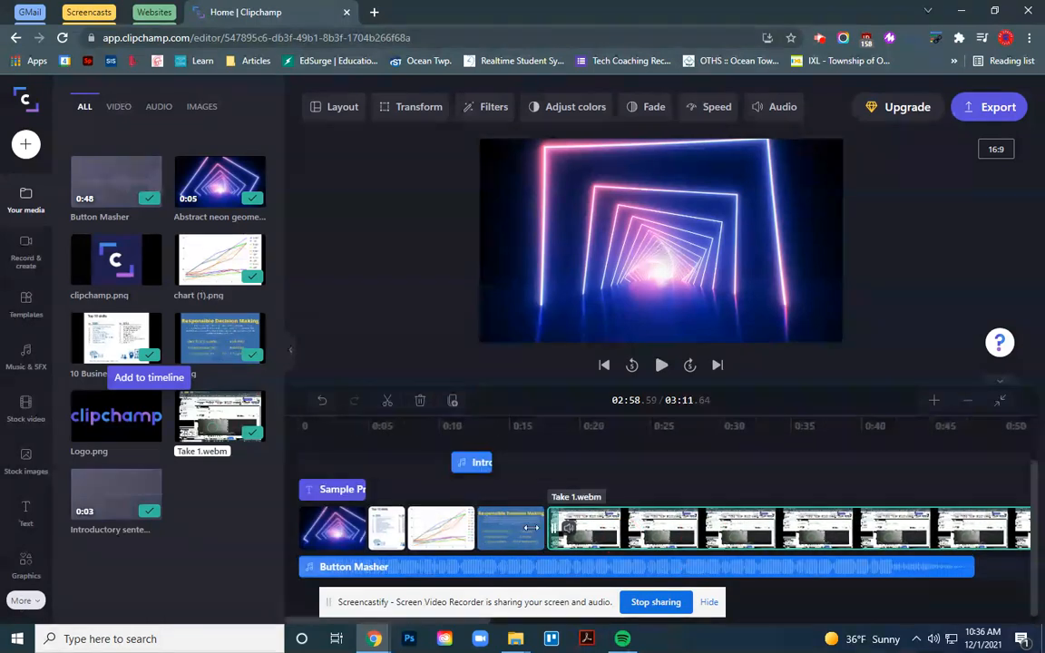
Step: Play back the voiceover section from about 11 seconds in, and pause at the start of Take 1.webm
drag(508, 427, 471, 423)
click(660, 365)
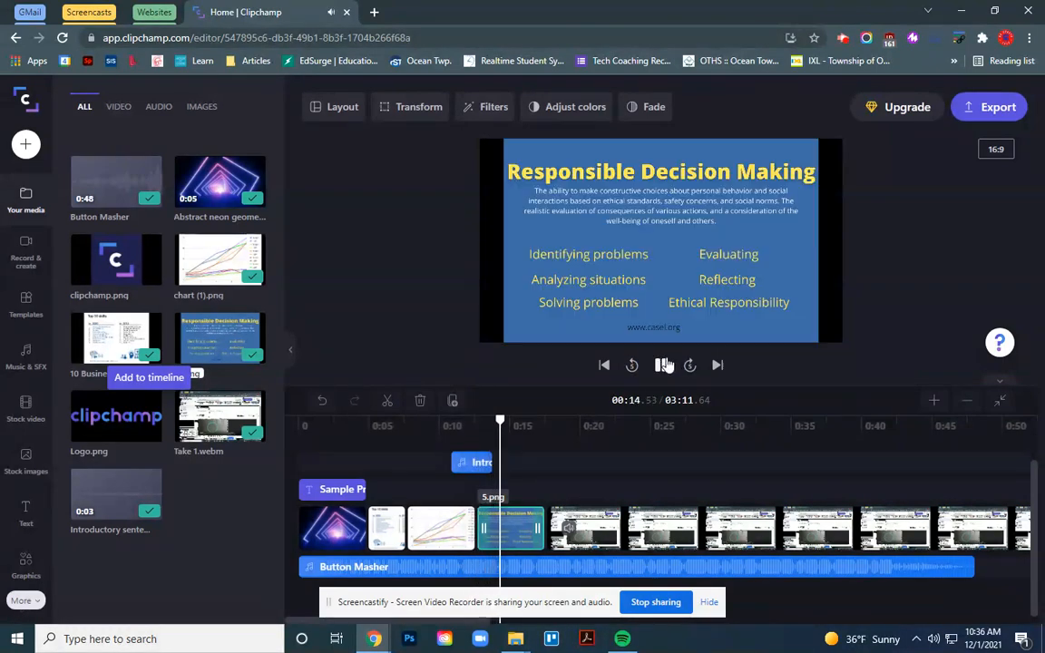
click(459, 426)
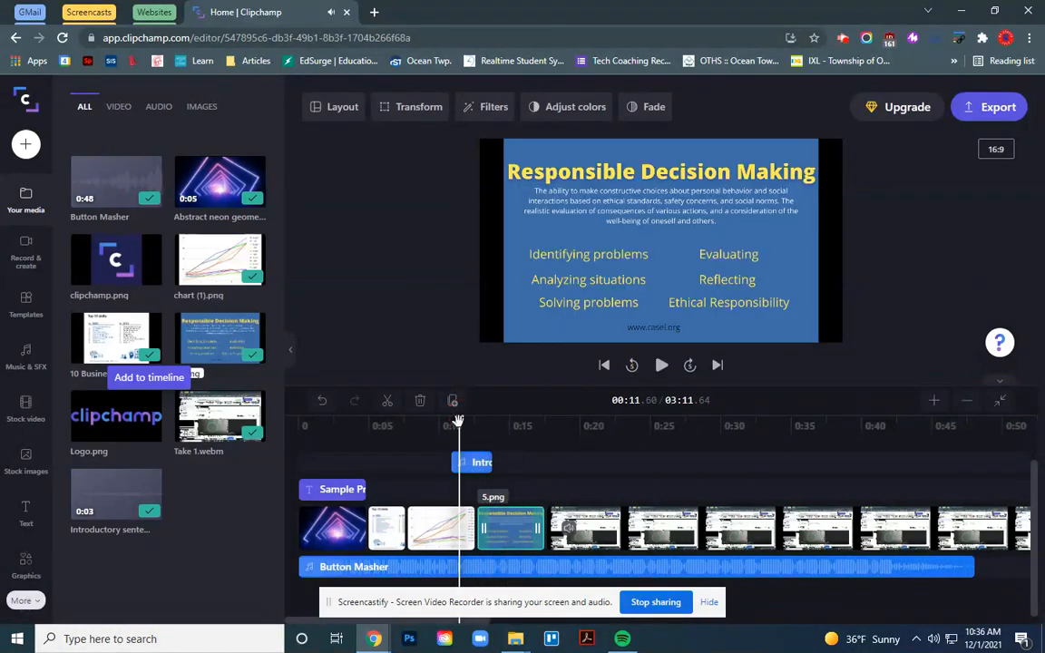
click(661, 368)
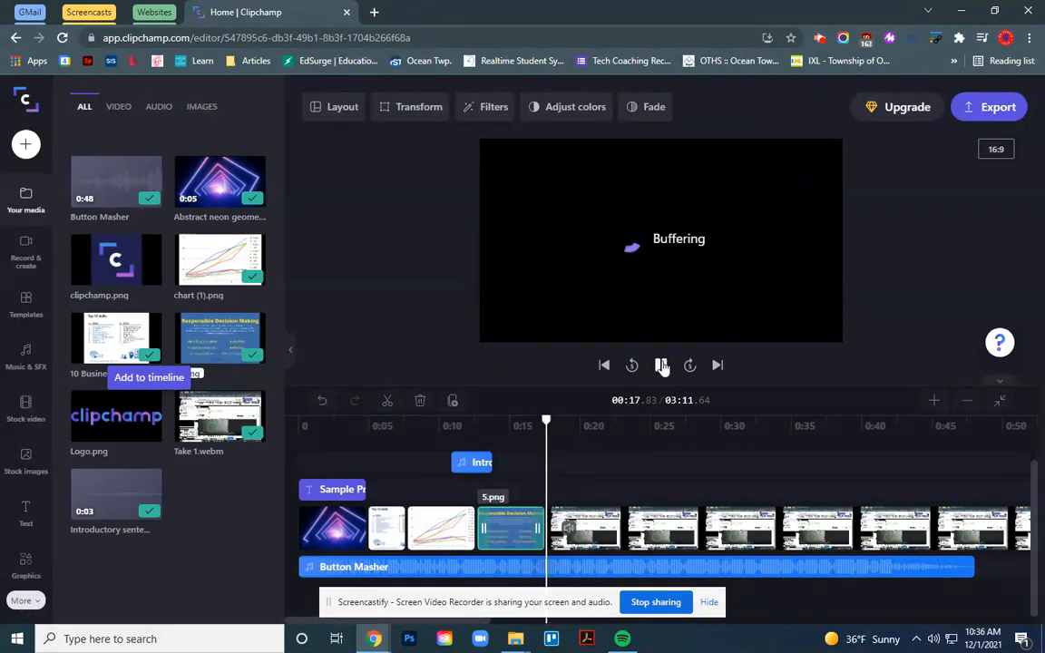
click(662, 365)
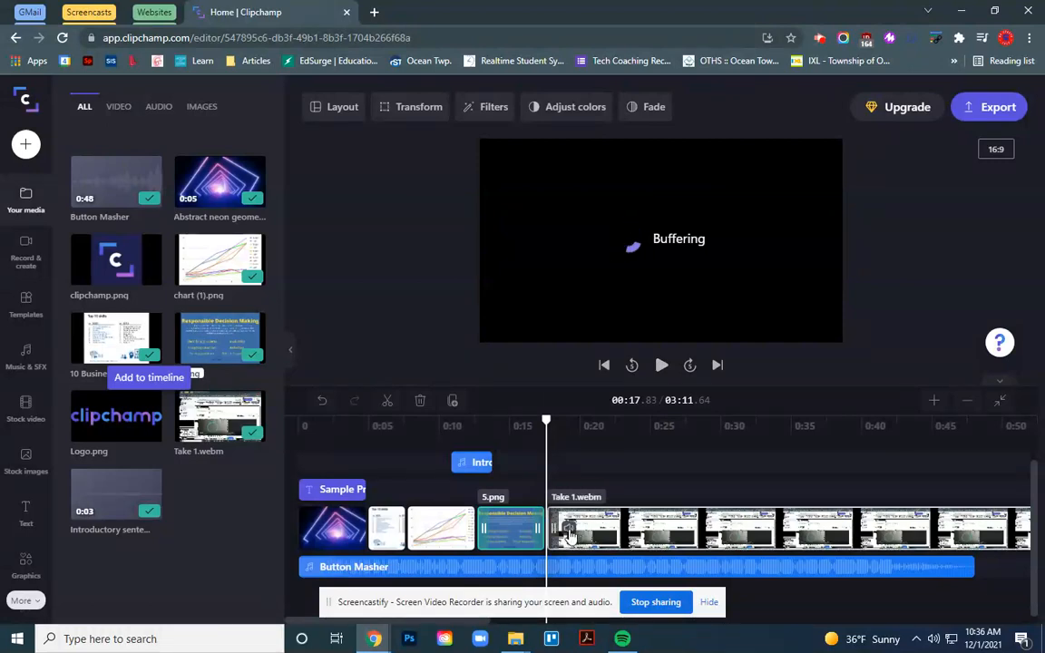
Step: Lower the track volume of the Button Masher background music well below 100%
click(576, 569)
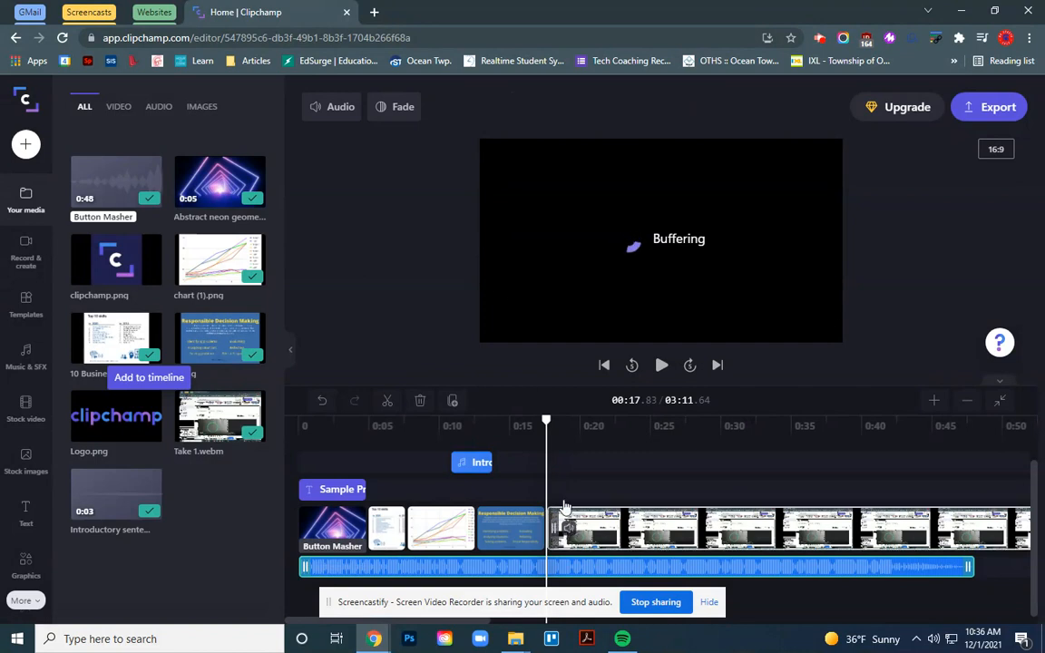
click(328, 112)
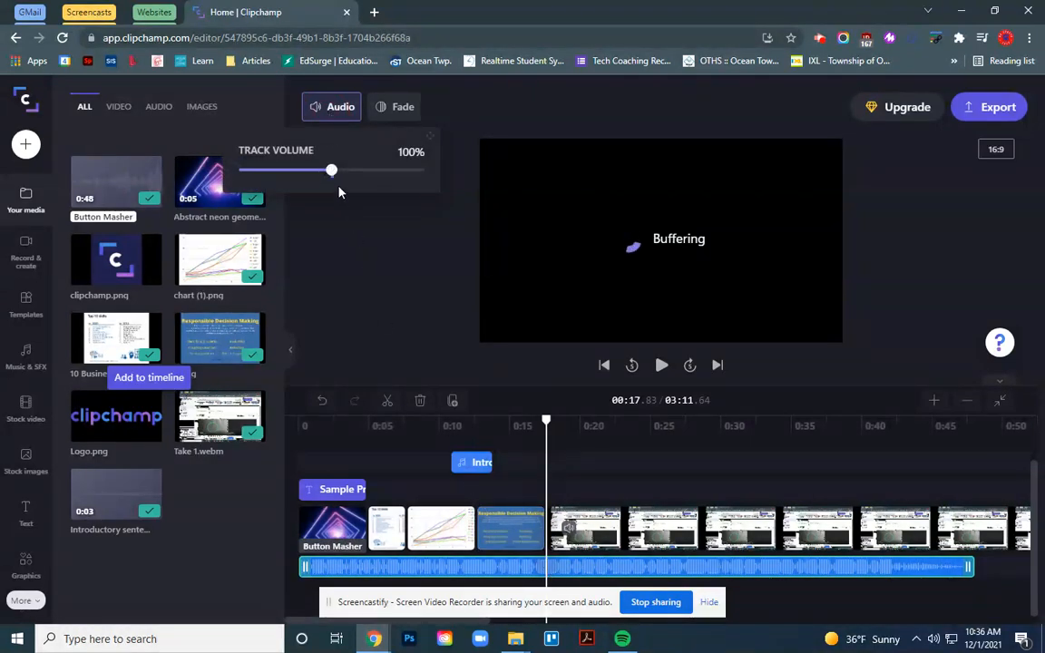
drag(329, 170, 278, 173)
drag(270, 171, 269, 171)
Step: Raise the track volume of the Take 1.webm clip to 119%
click(617, 526)
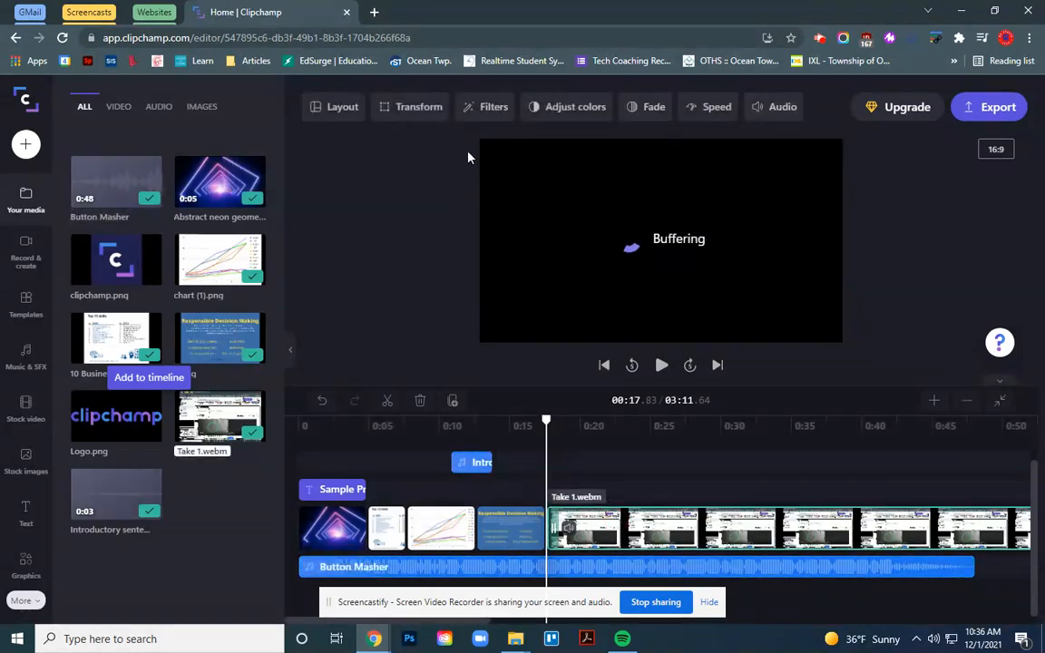
click(763, 107)
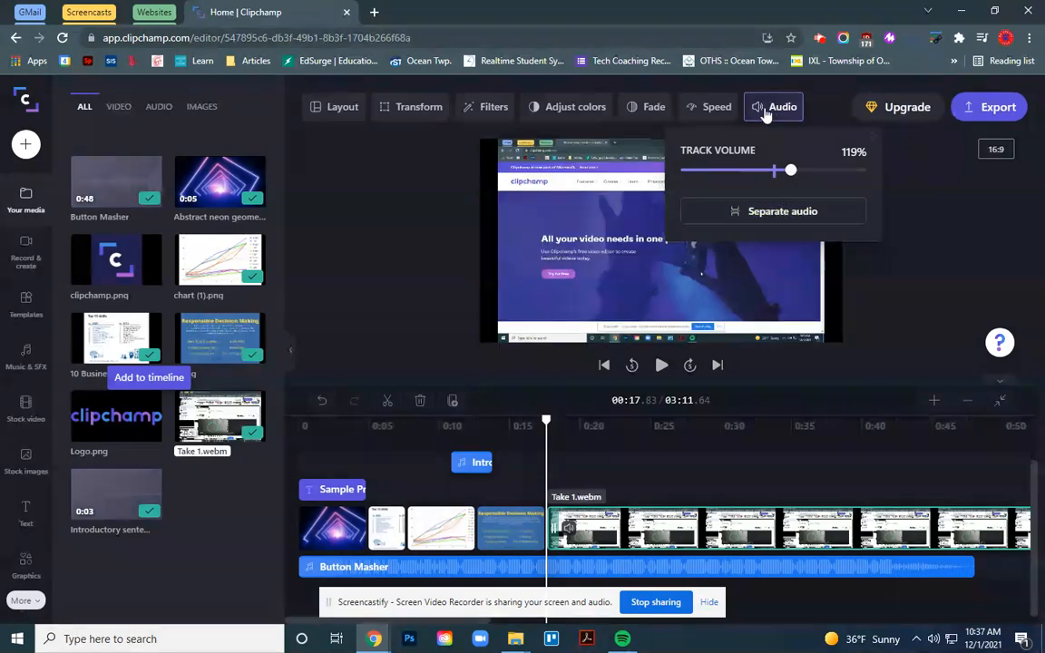
click(761, 113)
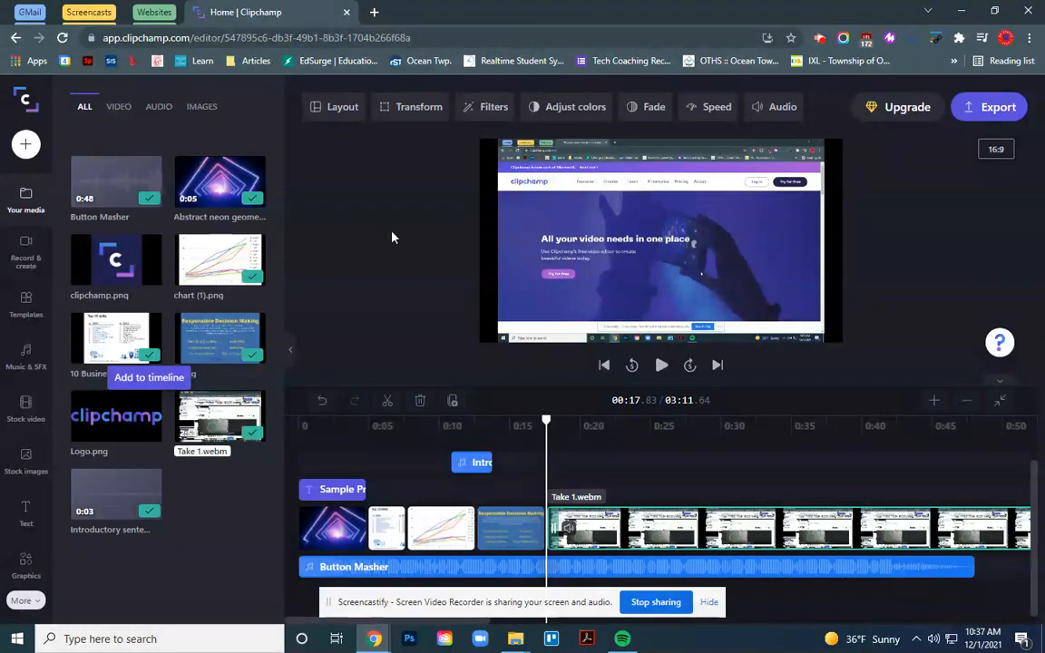
scroll(30, 367, down, 1)
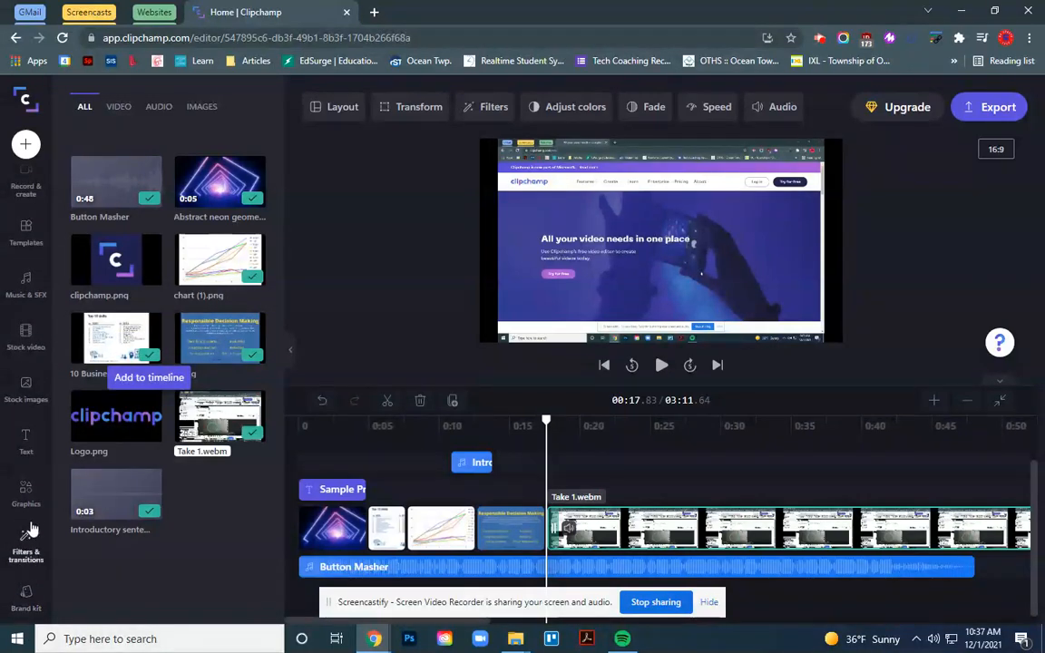
scroll(24, 192, up, 2)
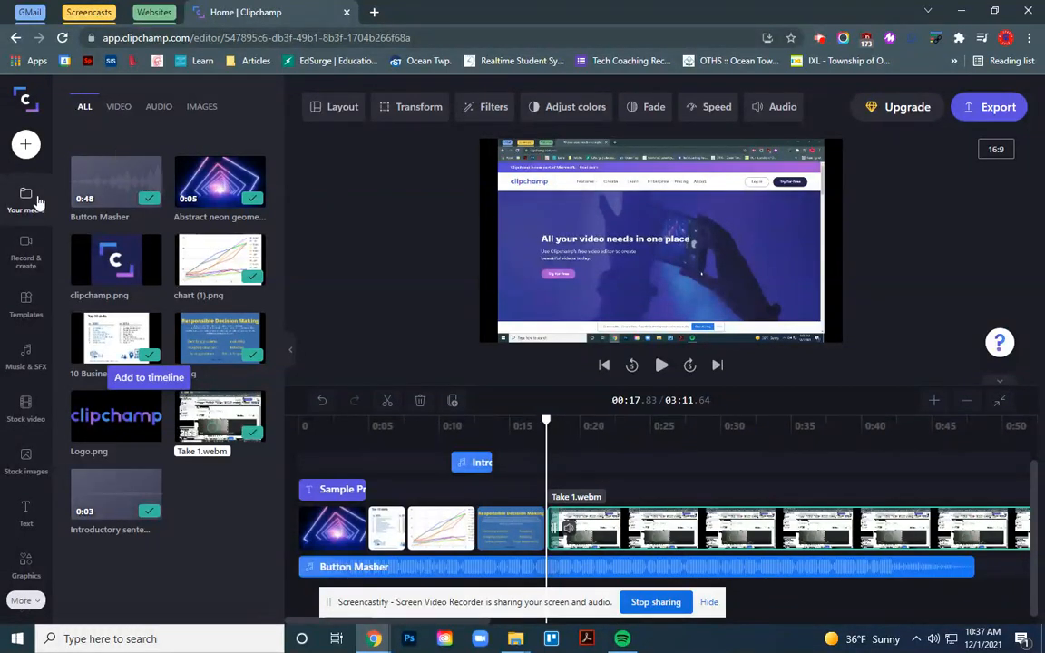
click(27, 241)
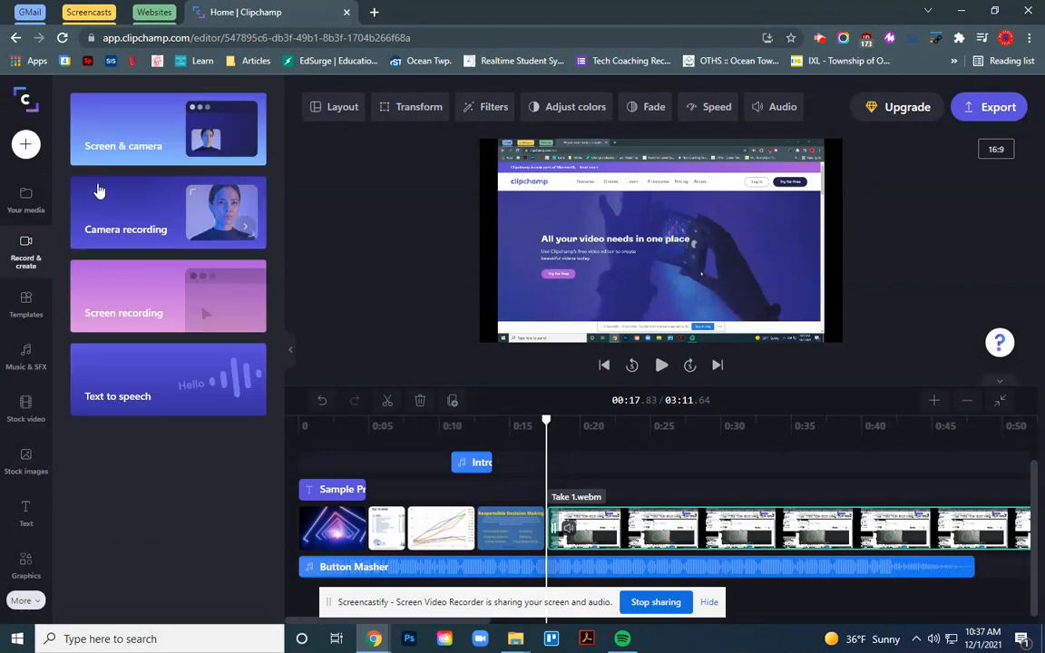
click(26, 196)
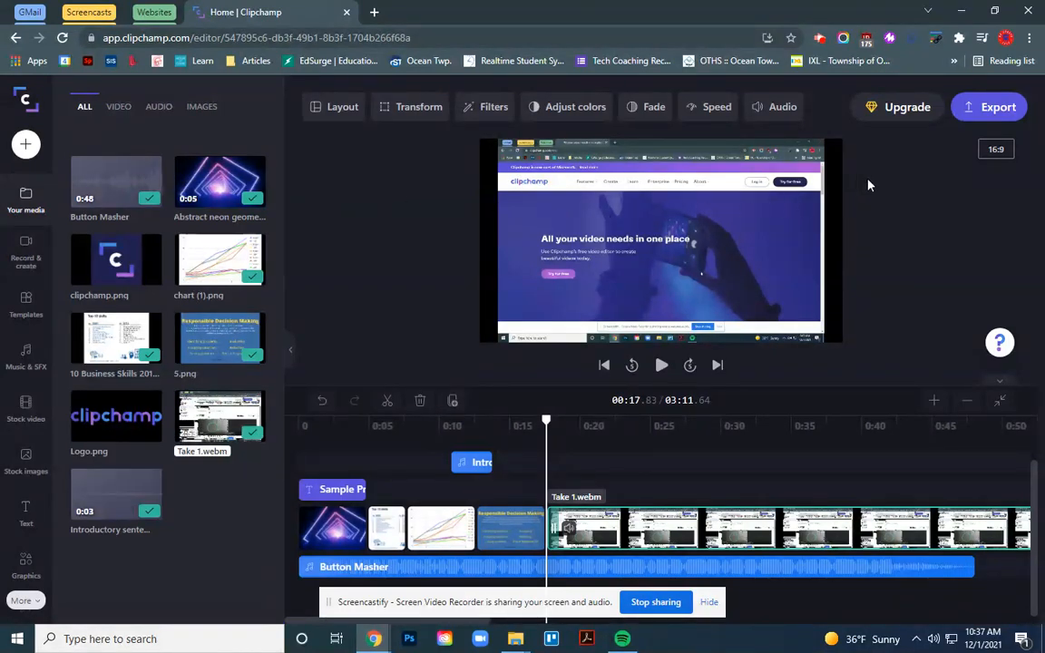
Step: Export Sample Student Project as a 480p video and look through the options for saving or sharing it
click(992, 108)
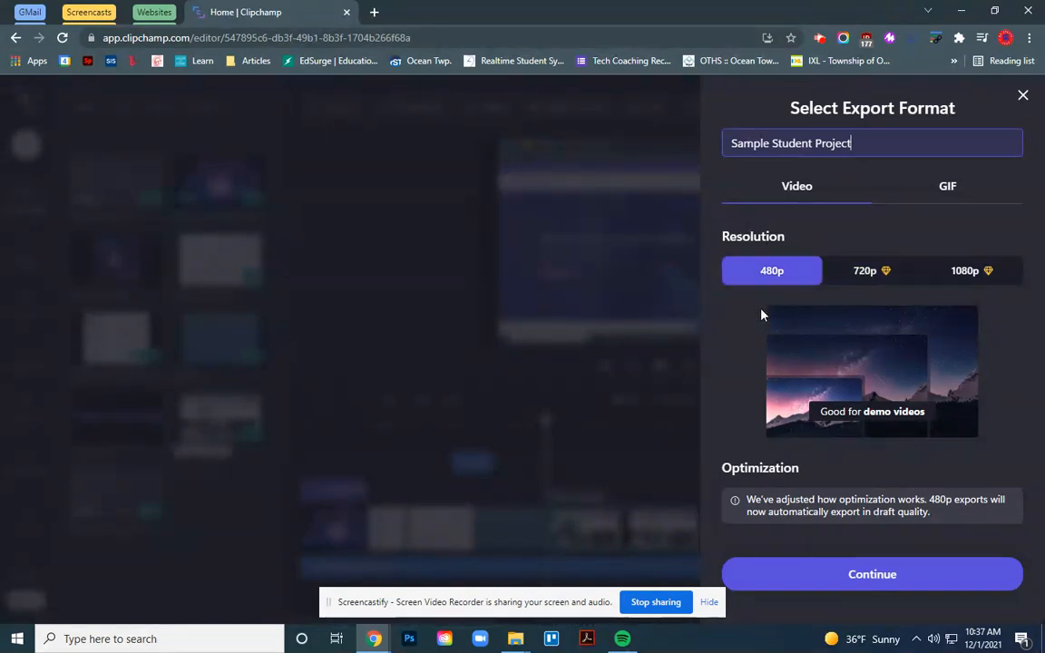
click(817, 580)
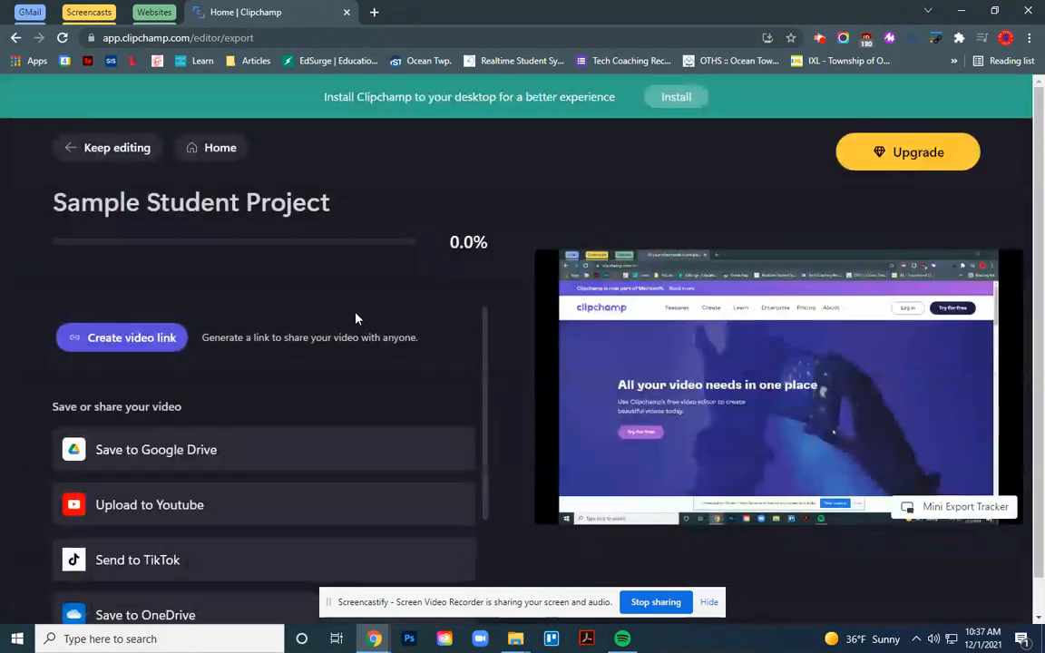
scroll(222, 401, down, 2)
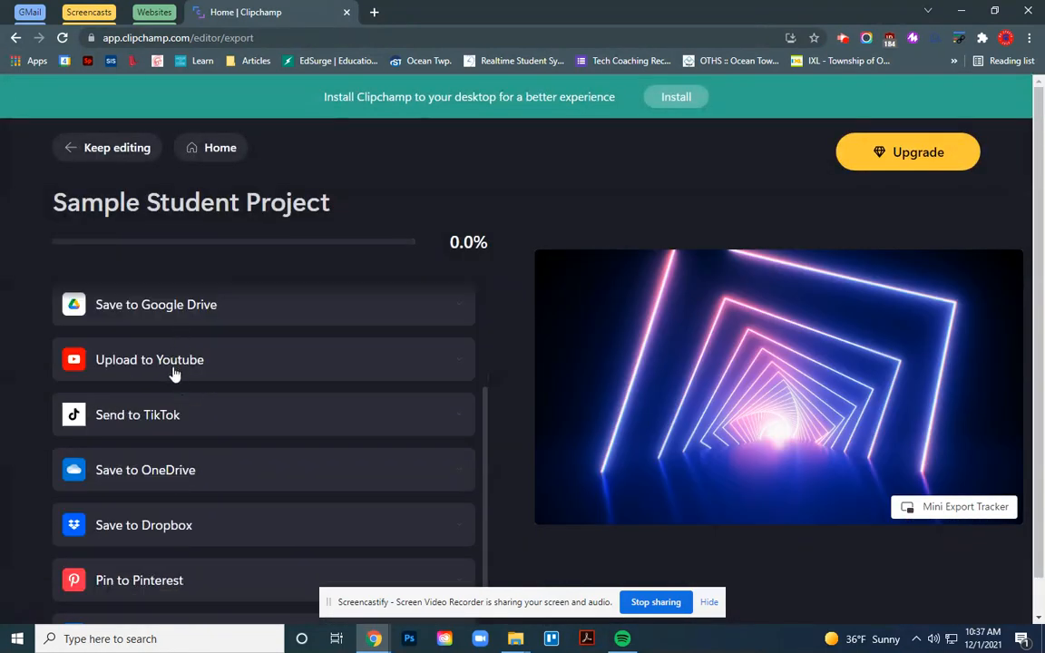